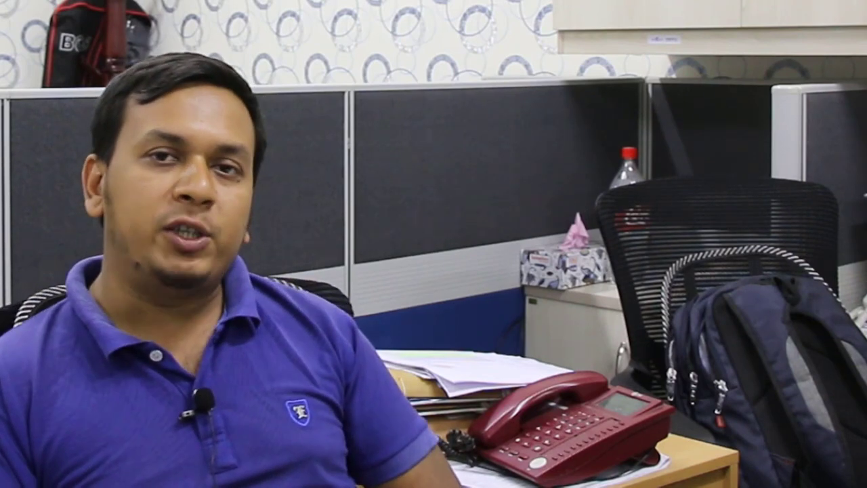
# Step: Scroll the Facebook timeline to the post showing the two men's event photo
pyautogui.scroll(-5, 445, 196)
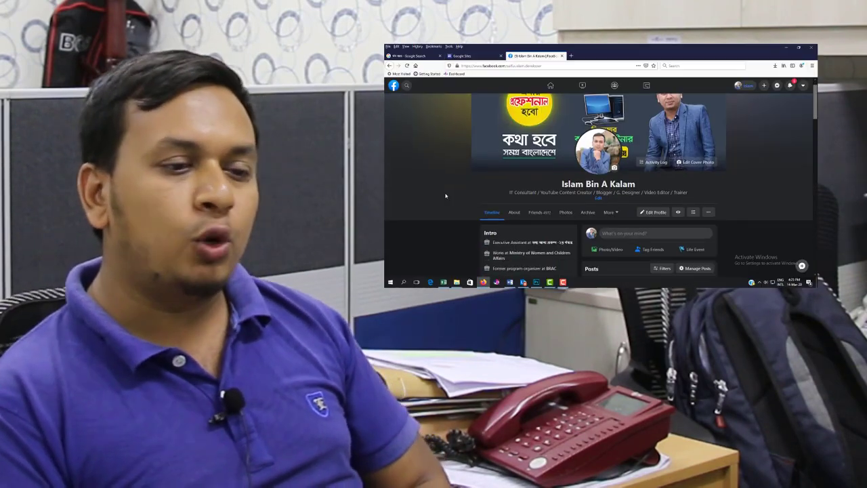
pyautogui.scroll(-5, 445, 195)
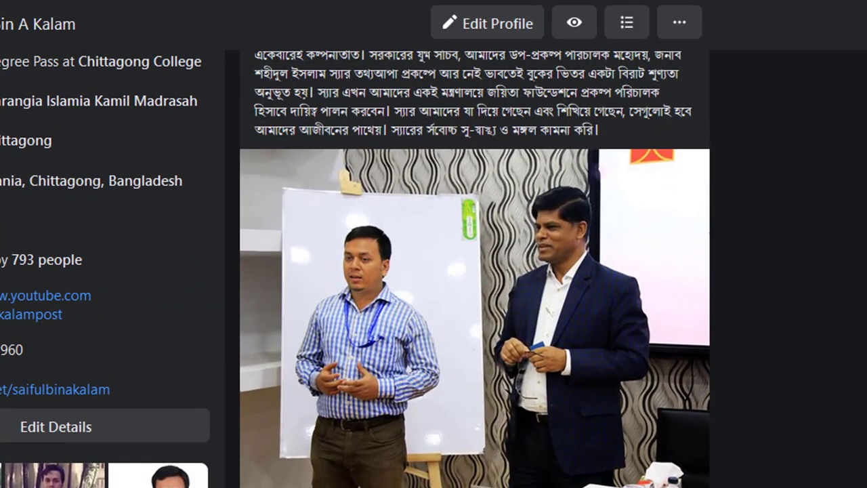
pyautogui.scroll(2, 475, 272)
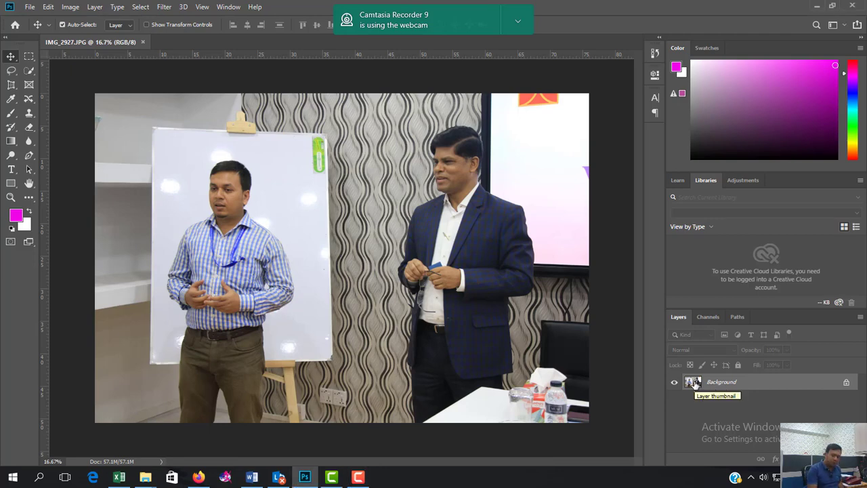
# Step: Duplicate the Background layer to Layer 1 and apply Auto Tone and Auto Color
pyautogui.hotkey('ctrl', 'j')
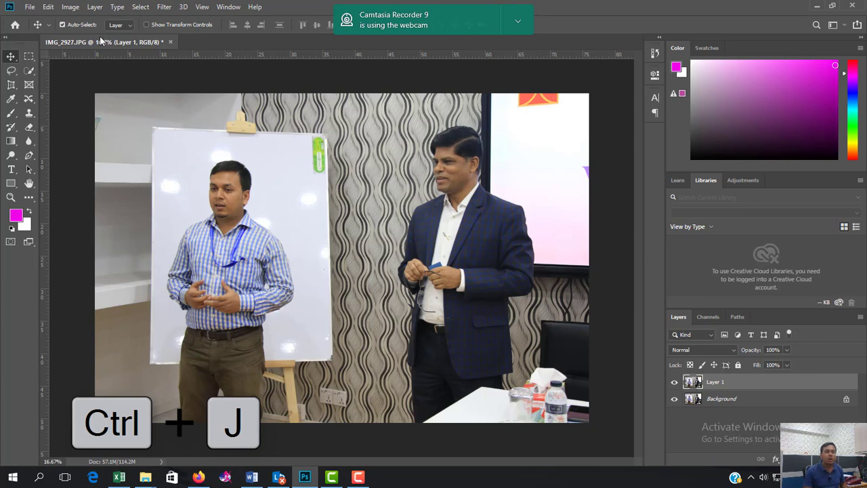
pyautogui.click(71, 6)
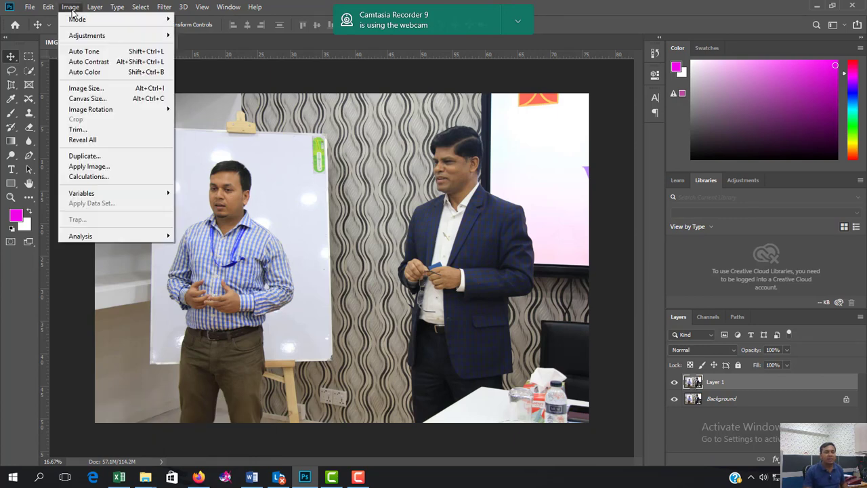
pyautogui.click(87, 55)
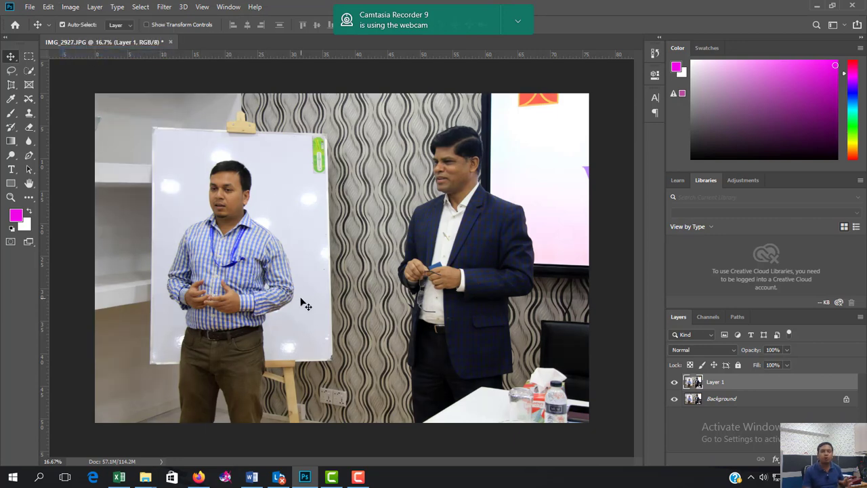
pyautogui.click(70, 9)
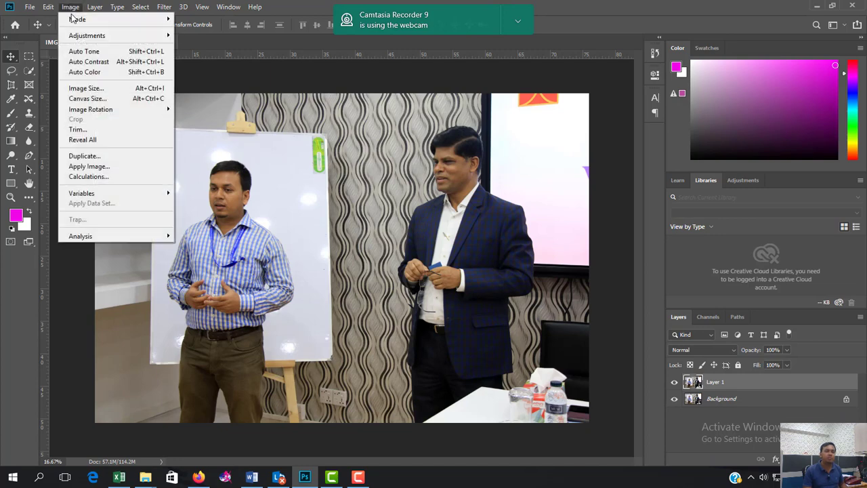
pyautogui.click(94, 72)
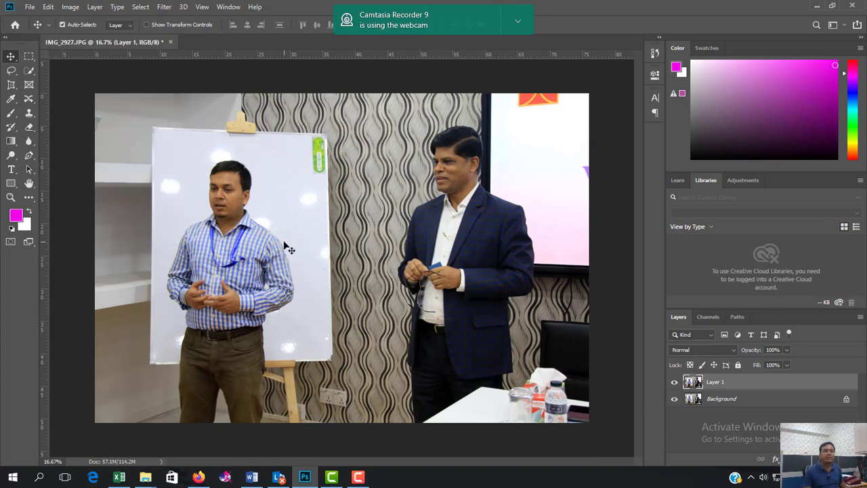
pyautogui.click(71, 7)
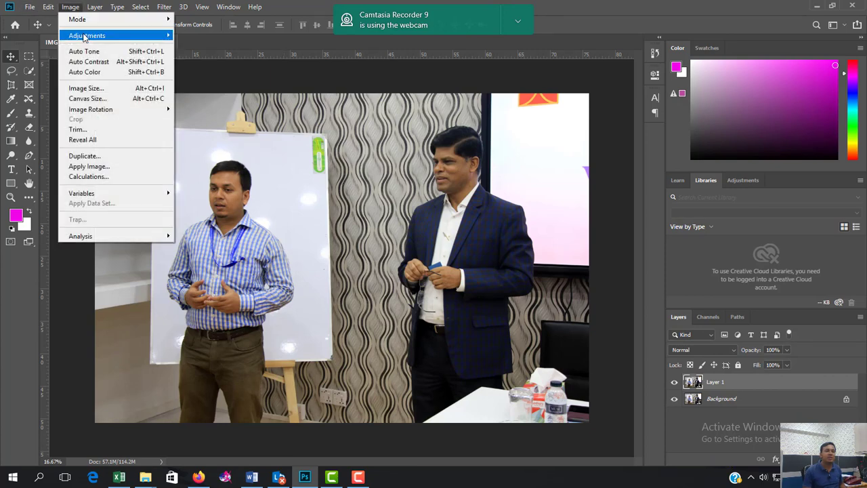
# Step: Apply Brightness/Contrast with brightness 6 and contrast 40, checking the result with Preview
pyautogui.moveTo(144, 37)
pyautogui.click(212, 35)
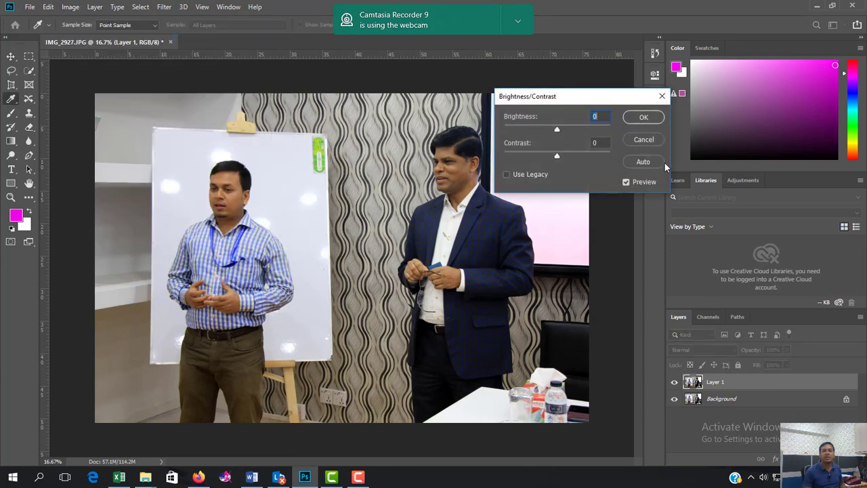
pyautogui.moveTo(558, 155); pyautogui.dragTo(578, 154)
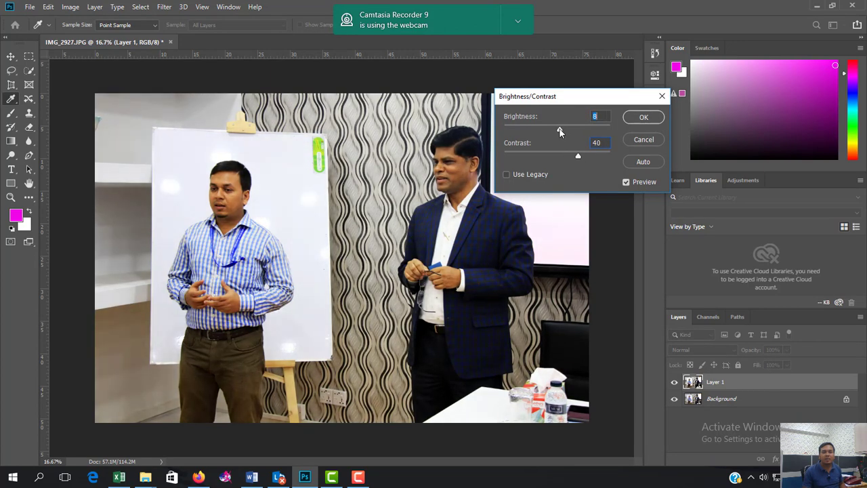
pyautogui.click(626, 182)
pyautogui.click(626, 183)
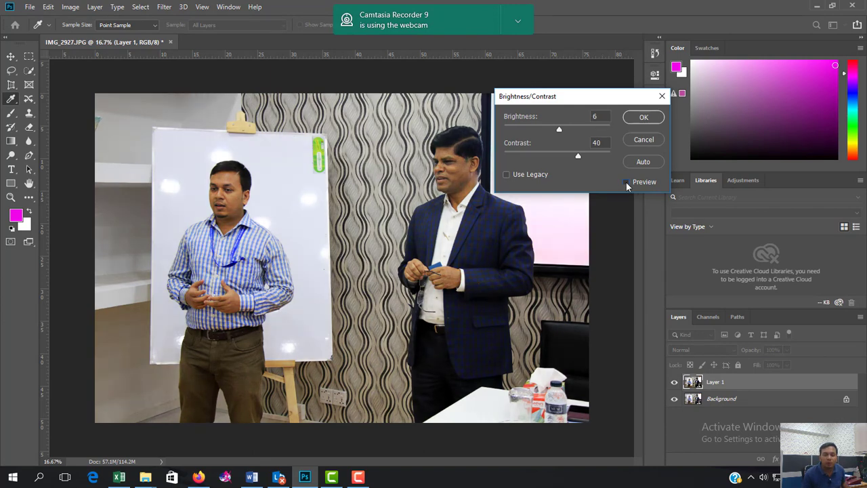
pyautogui.click(626, 182)
pyautogui.click(627, 182)
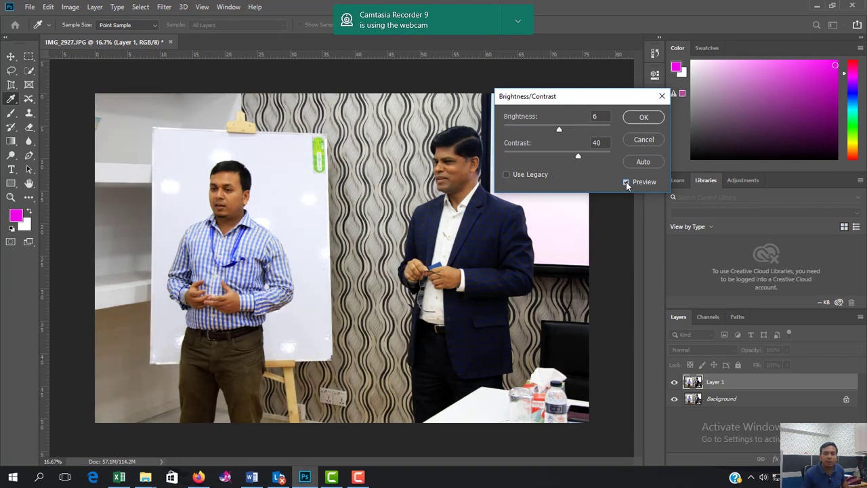
pyautogui.click(644, 118)
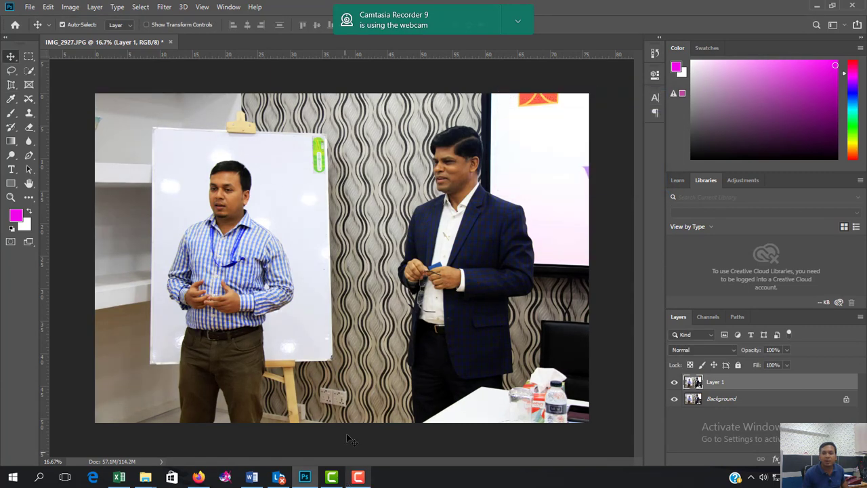
pyautogui.scroll(2, 230, 201)
# Step: Apply Shadows/Highlights with a 35% shadows amount, comparing with Preview before confirming
pyautogui.click(70, 7)
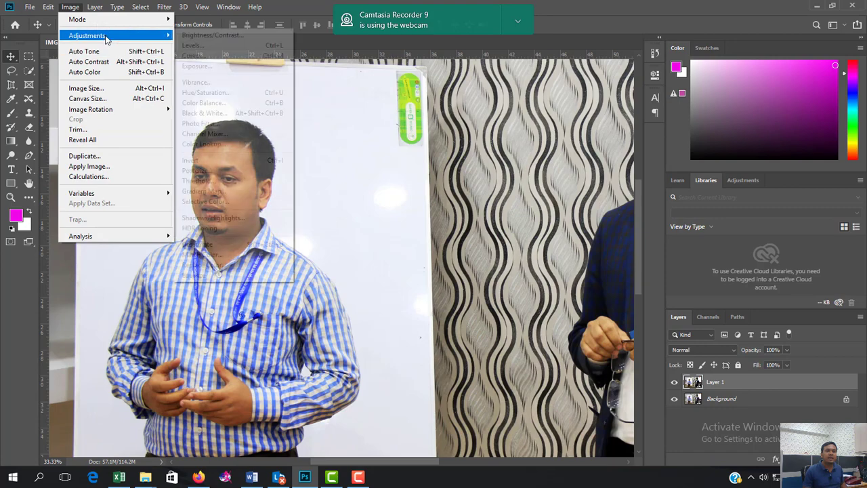
pyautogui.moveTo(115, 36)
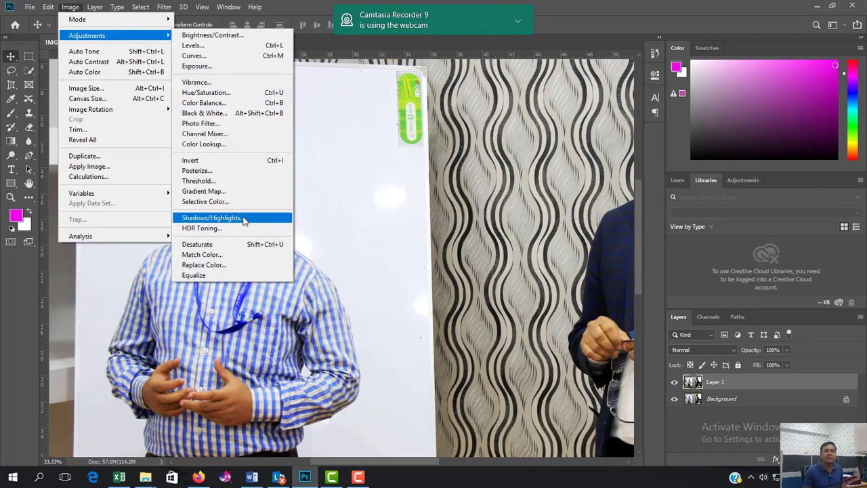
pyautogui.click(244, 220)
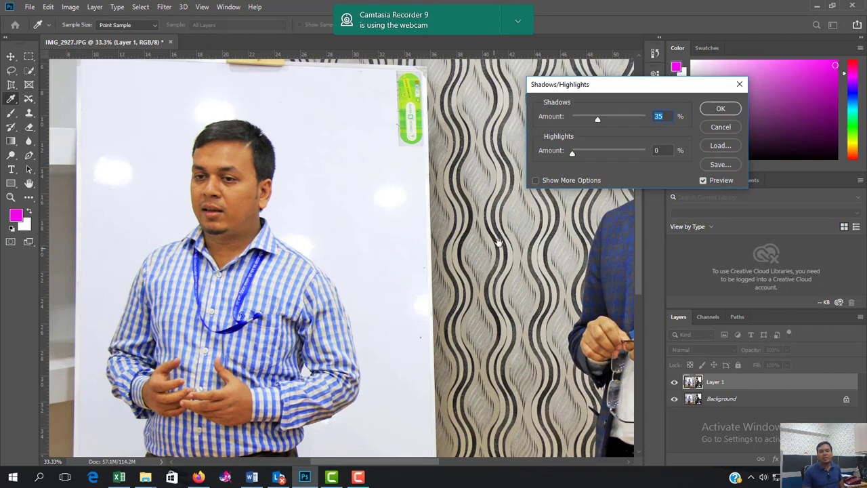
pyautogui.moveTo(498, 242); pyautogui.dragTo(237, 249)
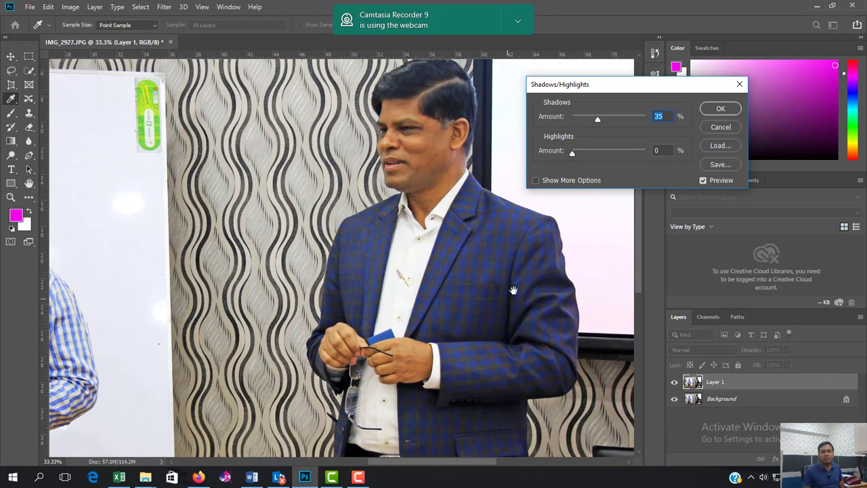
pyautogui.click(704, 180)
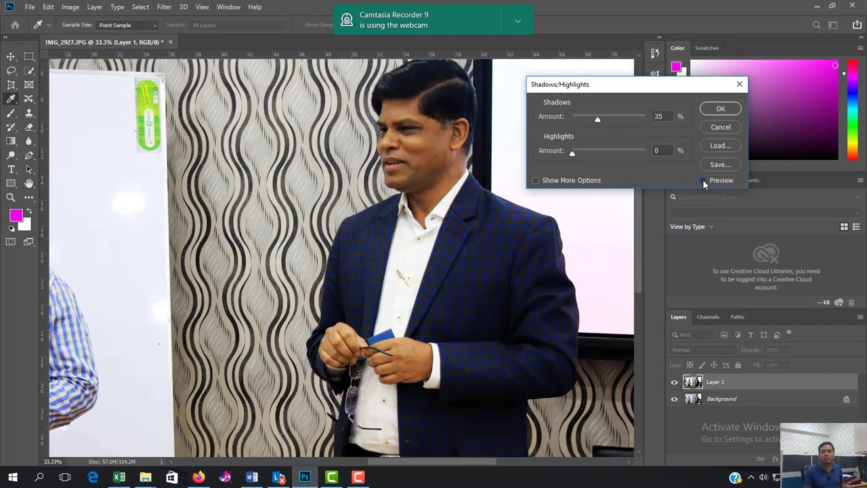
pyautogui.click(703, 181)
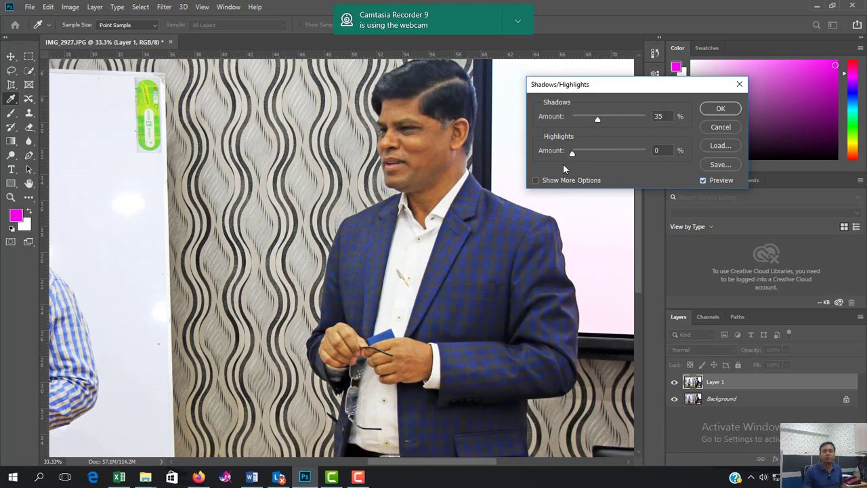
pyautogui.click(721, 110)
# Step: Zoom in on the left man's face, lasso it, and feather the selection 15 pixels
pyautogui.press('v')
pyautogui.moveTo(173, 157); pyautogui.dragTo(479, 241)
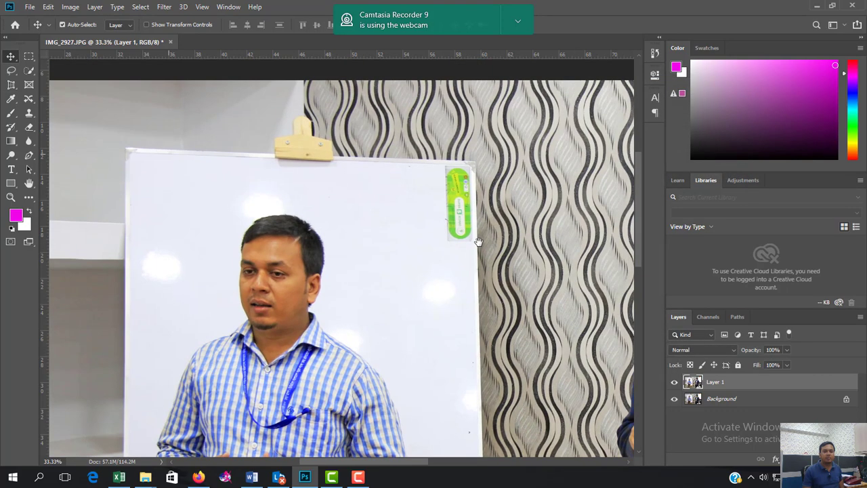
pyautogui.moveTo(332, 290); pyautogui.dragTo(314, 284)
pyautogui.keyDown('ctrl'); pyautogui.click(329, 217); pyautogui.keyUp('ctrl')
pyautogui.keyDown('ctrl'); pyautogui.click(299, 215); pyautogui.keyUp('ctrl')
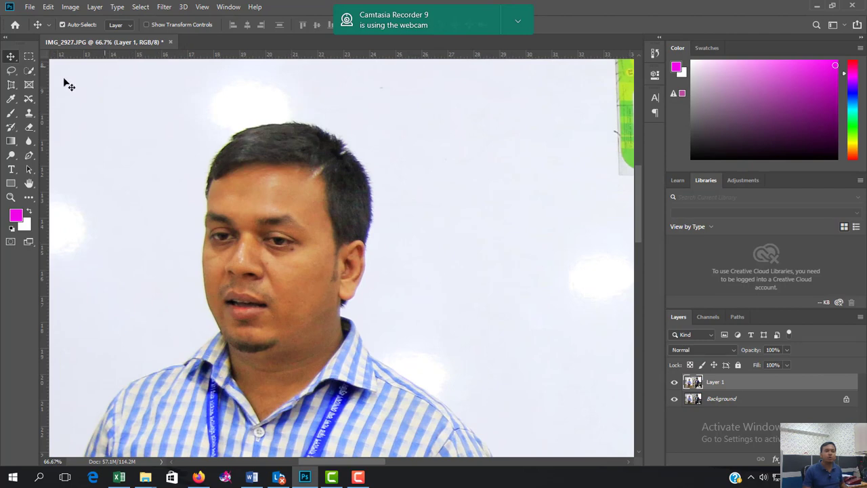
pyautogui.click(10, 71)
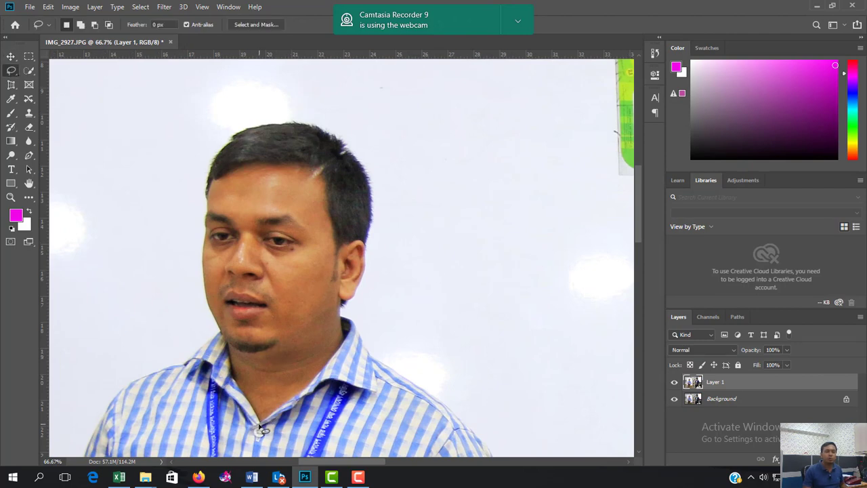
pyautogui.moveTo(208, 293)
pyautogui.mouseDown()
pyautogui.moveTo(198, 203)
pyautogui.moveTo(209, 185)
pyautogui.moveTo(294, 158)
pyautogui.moveTo(321, 177)
pyautogui.mouseUp()
pyautogui.moveTo(346, 231)
pyautogui.mouseDown()
pyautogui.moveTo(368, 280)
pyautogui.moveTo(351, 327)
pyautogui.moveTo(290, 397)
pyautogui.mouseUp()
pyautogui.moveTo(260, 433); pyautogui.dragTo(259, 432)
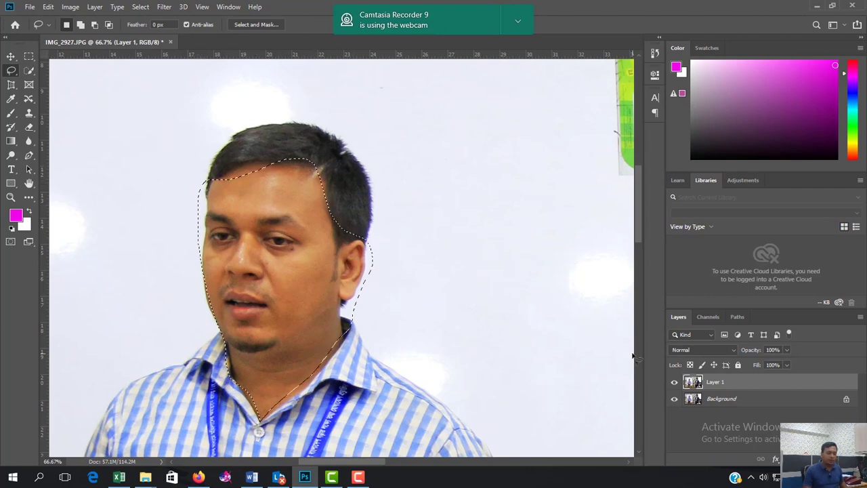
pyautogui.hotkey('shift', 'F6')
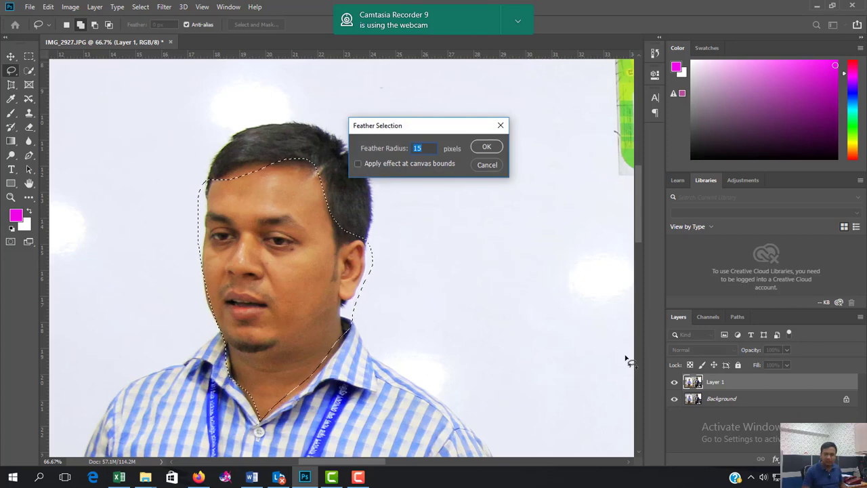
pyautogui.press('Return')
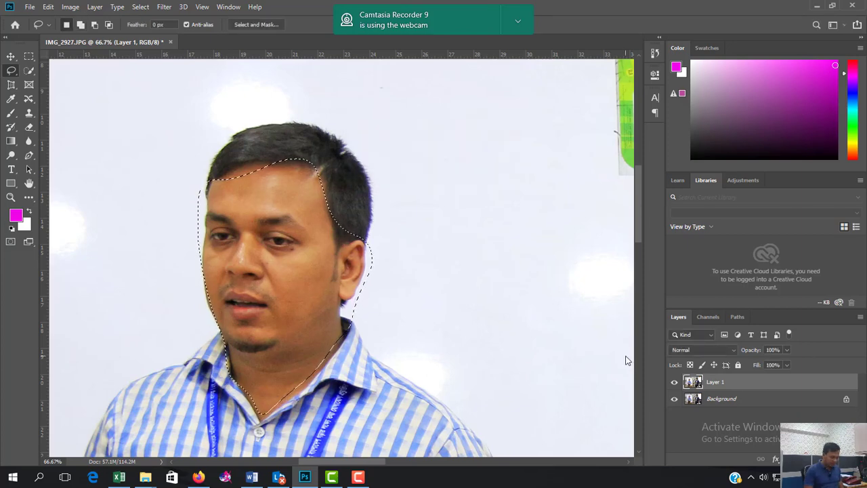
# Step: Brighten the selected face with a Levels midtone of 1.40
pyautogui.hotkey('ctrl', 'l')
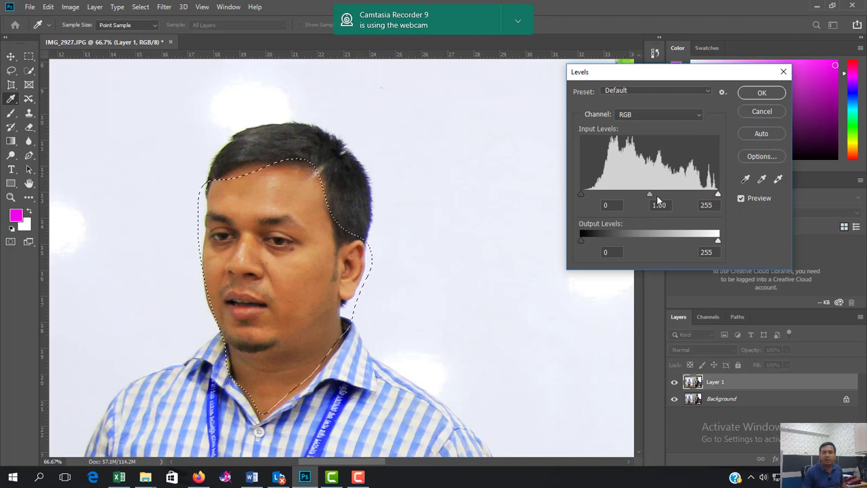
pyautogui.moveTo(649, 194); pyautogui.dragTo(634, 197)
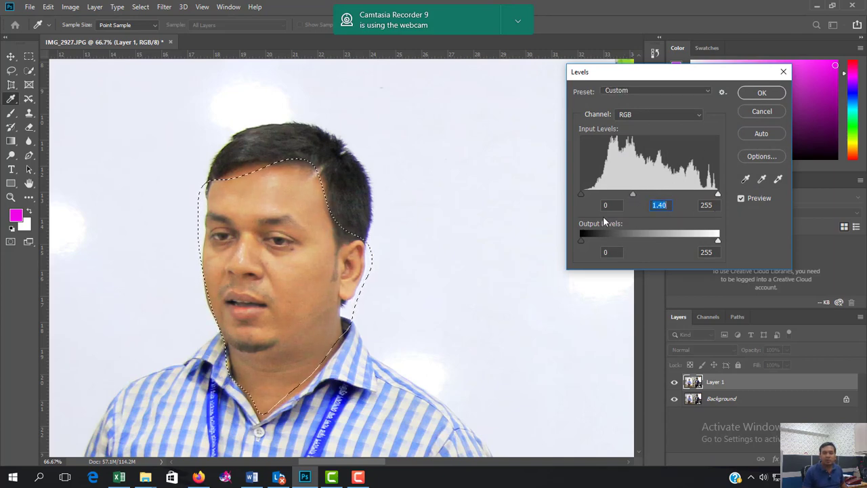
pyautogui.click(741, 200)
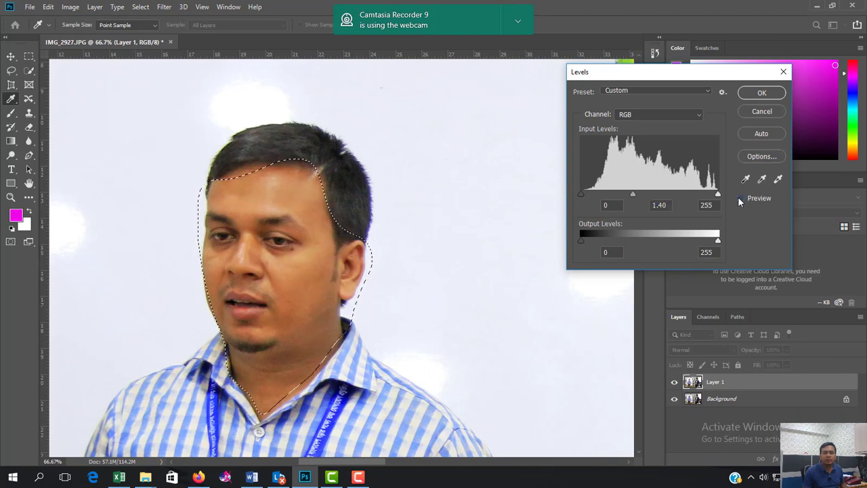
pyautogui.click(741, 198)
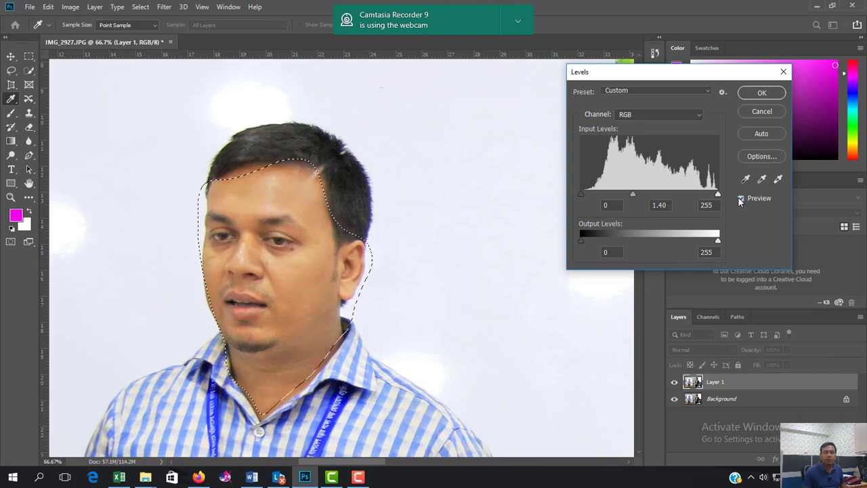
pyautogui.click(763, 92)
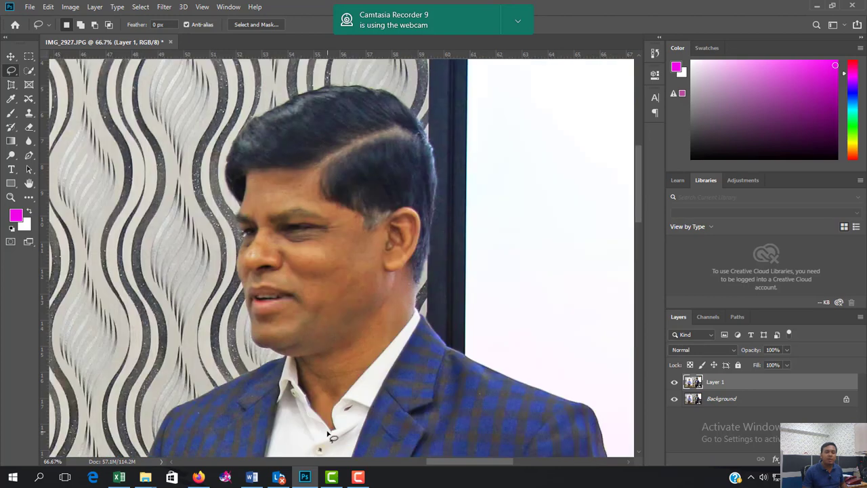
# Step: Lasso the blazer man's face and feather the selection 15 pixels
pyautogui.moveTo(334, 437)
pyautogui.mouseDown()
pyautogui.moveTo(339, 402)
pyautogui.moveTo(397, 353)
pyautogui.moveTo(426, 309)
pyautogui.moveTo(417, 268)
pyautogui.mouseUp()
pyautogui.moveTo(418, 226)
pyautogui.mouseDown()
pyautogui.moveTo(407, 214)
pyautogui.moveTo(346, 212)
pyautogui.mouseUp()
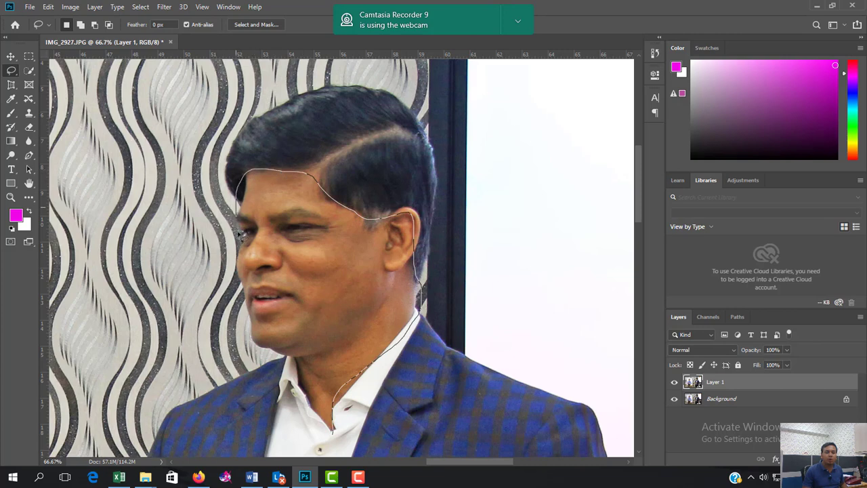
pyautogui.moveTo(240, 234)
pyautogui.mouseDown()
pyautogui.moveTo(236, 323)
pyautogui.moveTo(304, 382)
pyautogui.moveTo(330, 442)
pyautogui.mouseUp()
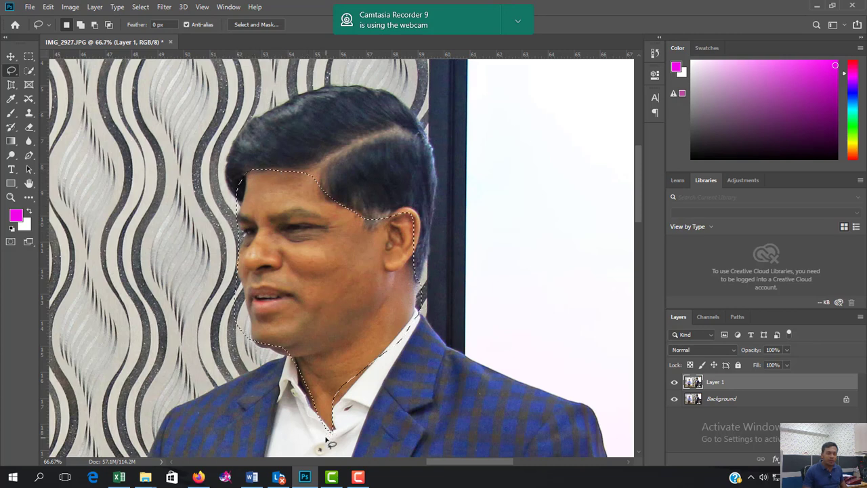
pyautogui.hotkey('shift', 'F6')
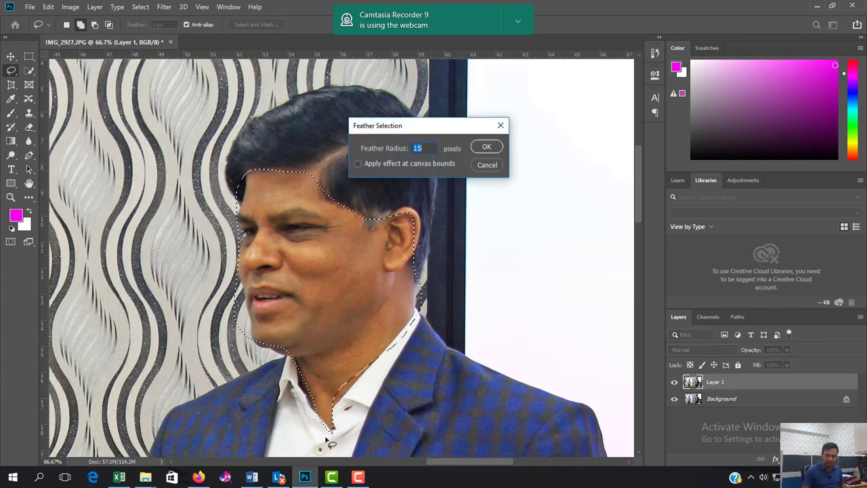
pyautogui.press('Return')
# Step: Brighten the face with a Levels midtone of 1.36, then deselect
pyautogui.hotkey('ctrl', 'l')
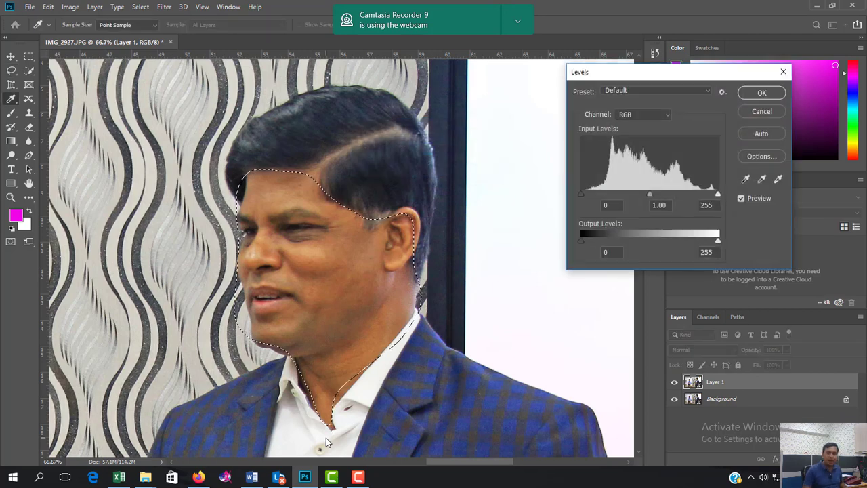
pyautogui.moveTo(650, 193); pyautogui.dragTo(635, 195)
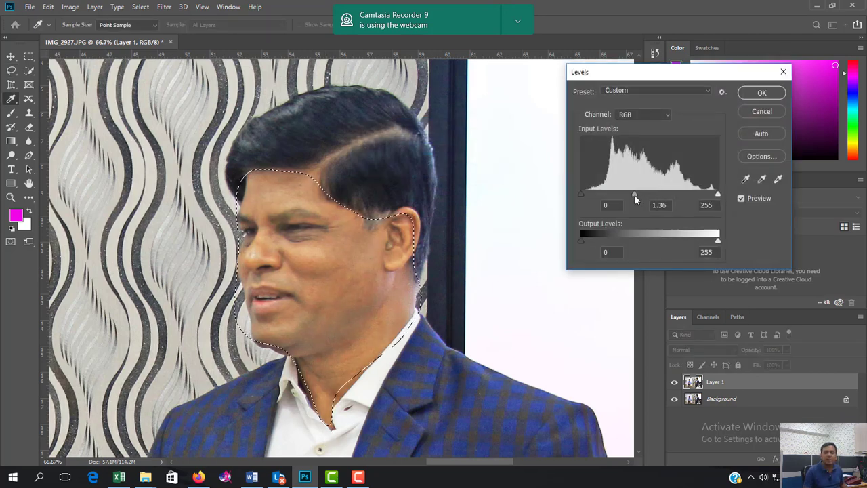
pyautogui.click(761, 92)
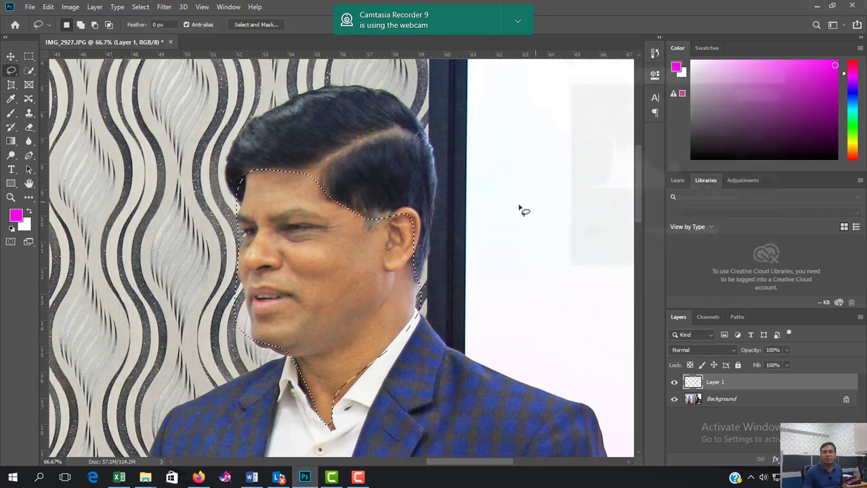
pyautogui.hotkey('ctrl', 'd')
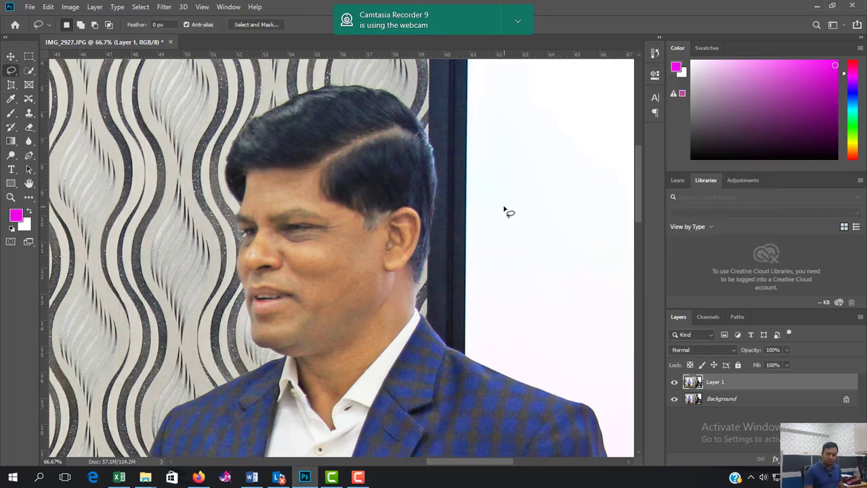
# Step: Zoom out, then zoom in close on the striped-shirt man's head
pyautogui.hotkey('ctrl', '-')
pyautogui.hotkey('ctrl', '-')
pyautogui.hotkey('ctrl', '-')
pyautogui.hotkey('ctrl', '-')
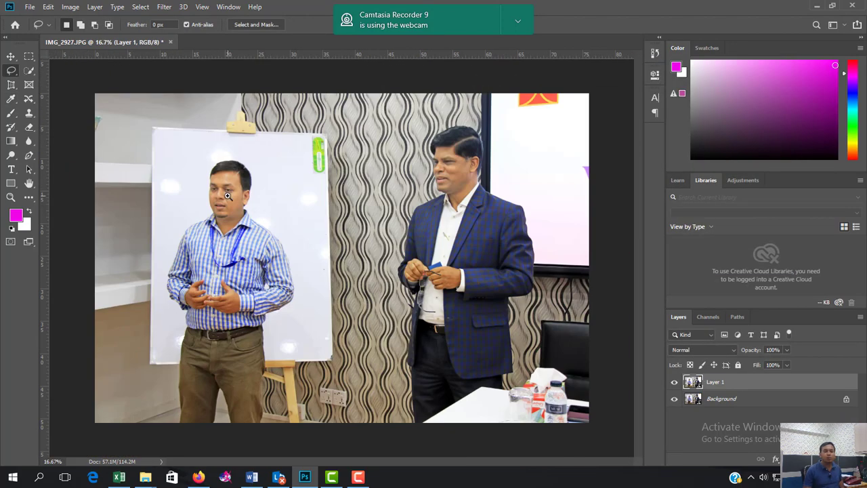
pyautogui.click(227, 196)
pyautogui.click(228, 176)
pyautogui.click(230, 157)
pyautogui.click(232, 139)
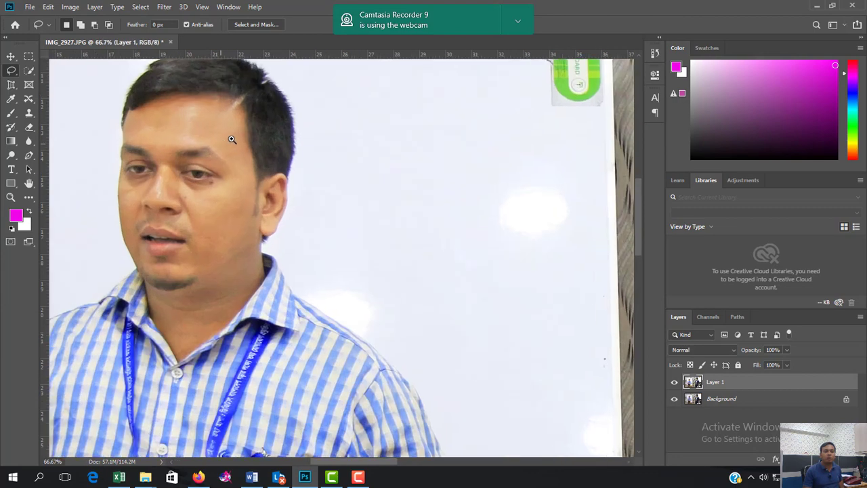
pyautogui.click(232, 139)
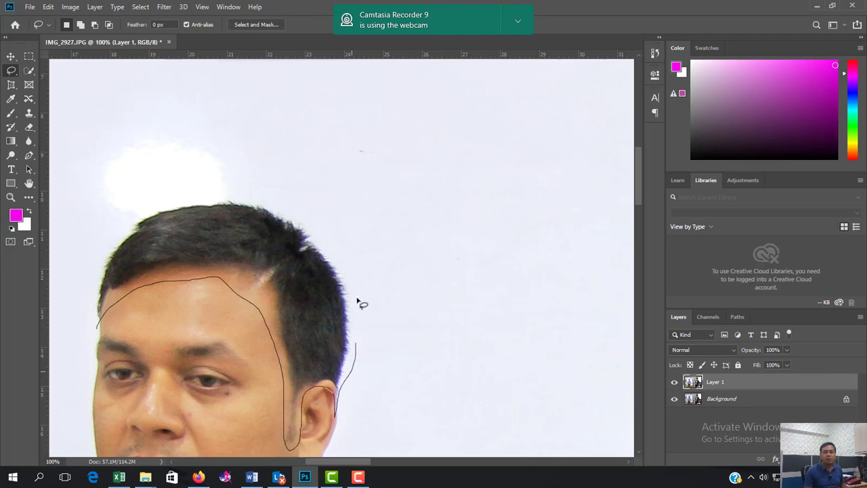
# Step: Lasso the striped-shirt man's hair and feather the selection 15 pixels
pyautogui.moveTo(358, 303)
pyautogui.mouseDown()
pyautogui.moveTo(328, 223)
pyautogui.moveTo(254, 189)
pyautogui.moveTo(165, 207)
pyautogui.moveTo(100, 253)
pyautogui.mouseUp()
pyautogui.moveTo(86, 335); pyautogui.dragTo(87, 332)
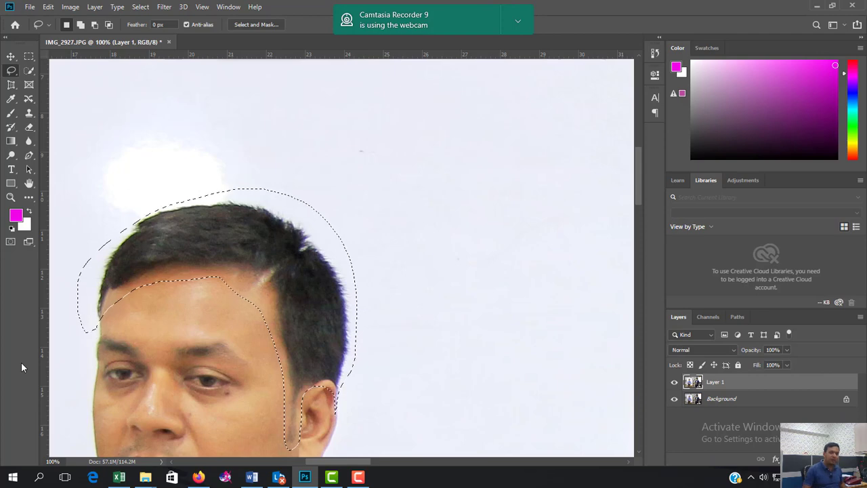
pyautogui.hotkey('shift', 'F6')
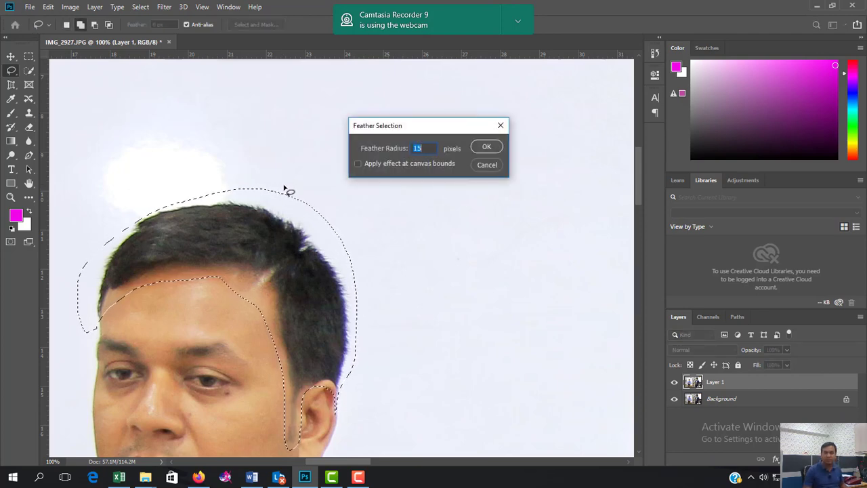
pyautogui.press('Return')
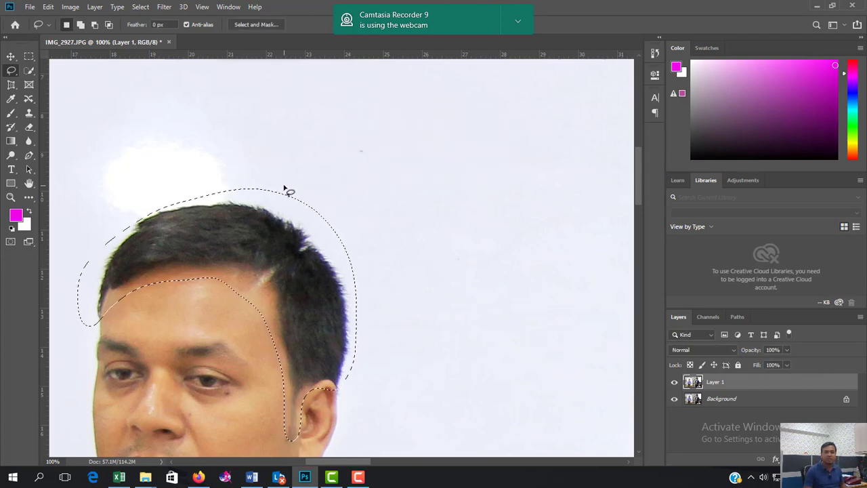
# Step: Darken the hair with Selective Color, Blacks range, Black +24%
pyautogui.click(70, 7)
pyautogui.moveTo(81, 35)
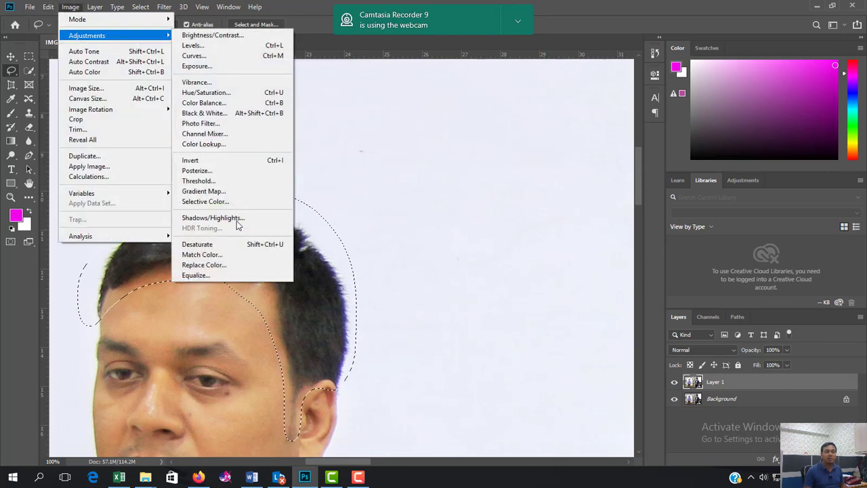
pyautogui.click(223, 201)
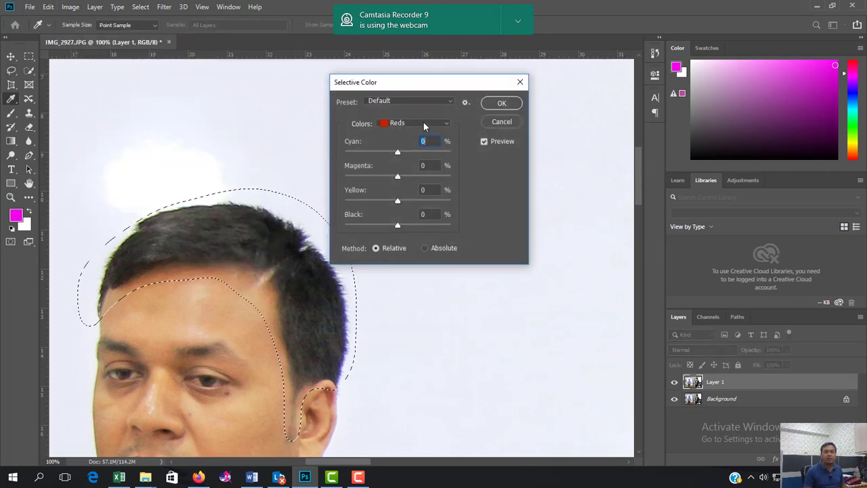
pyautogui.click(424, 125)
pyautogui.click(415, 215)
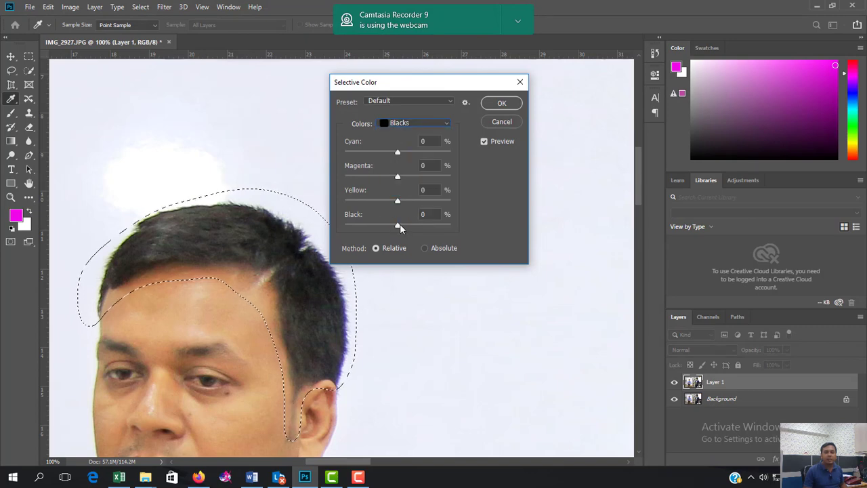
pyautogui.moveTo(398, 225); pyautogui.dragTo(411, 225)
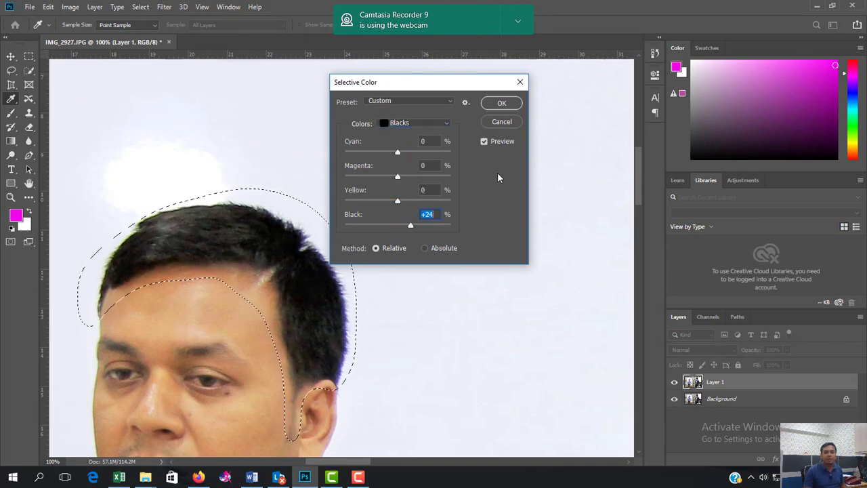
pyautogui.click(484, 141)
pyautogui.click(484, 141)
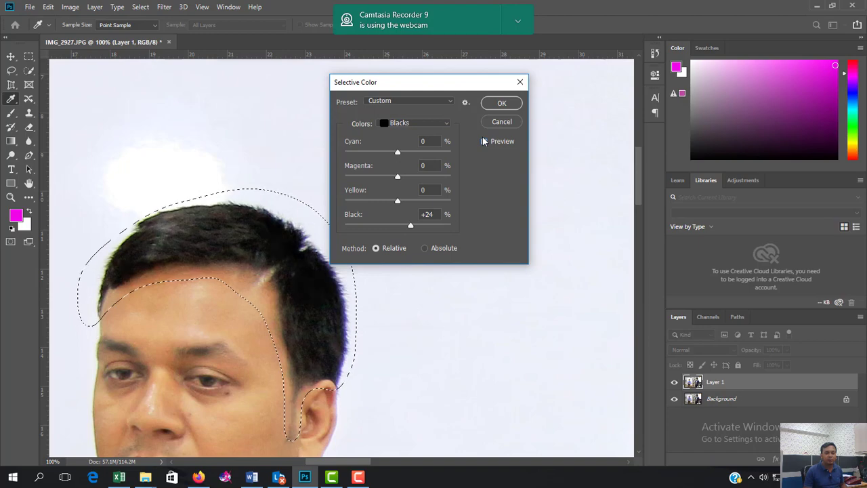
pyautogui.click(502, 103)
# Step: Deselect, then lasso the blazer man's hair and feather it 15 pixels
pyautogui.click(522, 263)
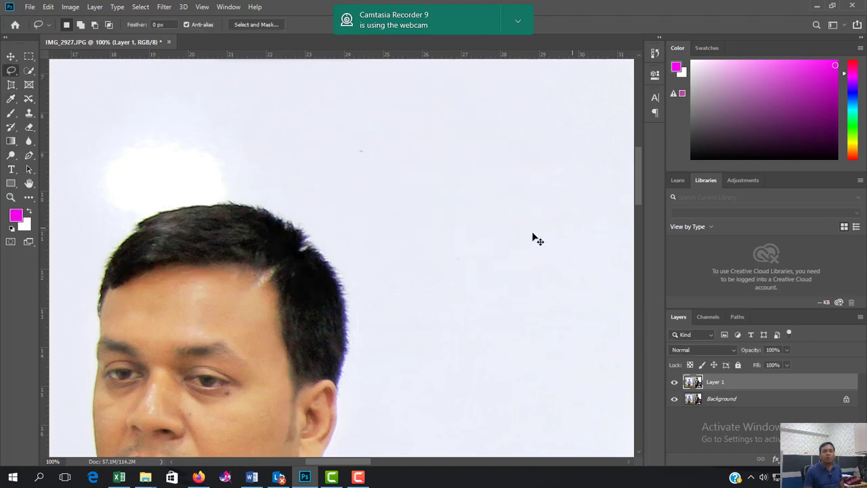
pyautogui.moveTo(537, 238); pyautogui.dragTo(414, 246)
pyautogui.moveTo(594, 236); pyautogui.dragTo(286, 300)
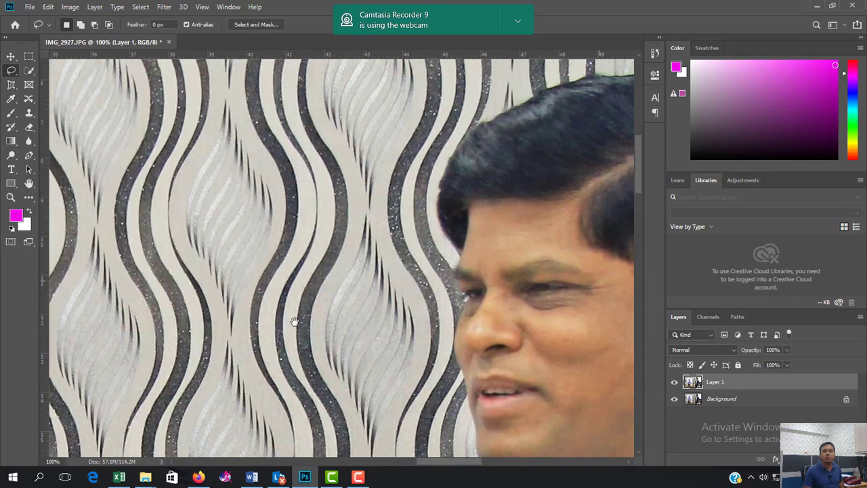
pyautogui.moveTo(629, 272); pyautogui.dragTo(341, 329)
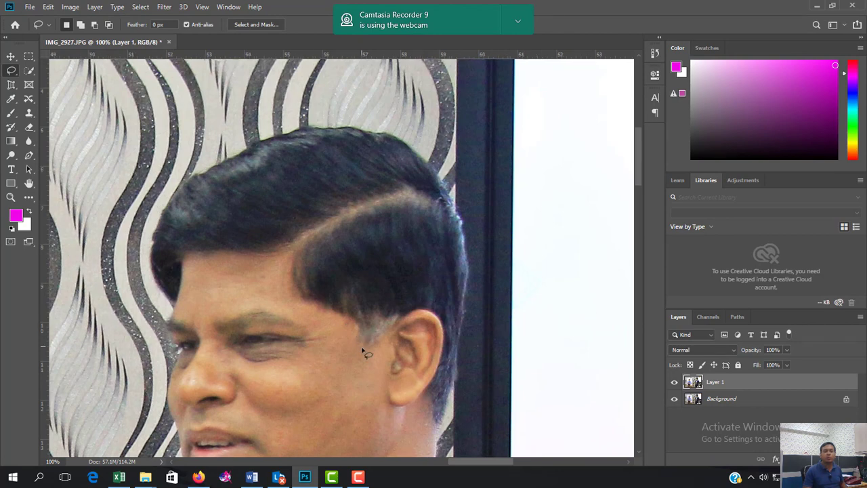
pyautogui.moveTo(263, 259); pyautogui.dragTo(194, 260)
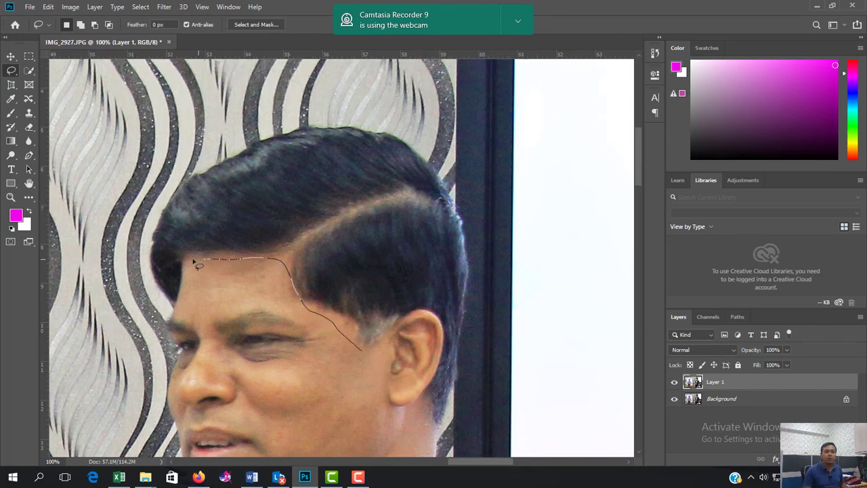
pyautogui.moveTo(185, 299)
pyautogui.mouseDown()
pyautogui.moveTo(133, 258)
pyautogui.moveTo(164, 156)
pyautogui.moveTo(278, 104)
pyautogui.moveTo(375, 119)
pyautogui.moveTo(424, 159)
pyautogui.mouseUp()
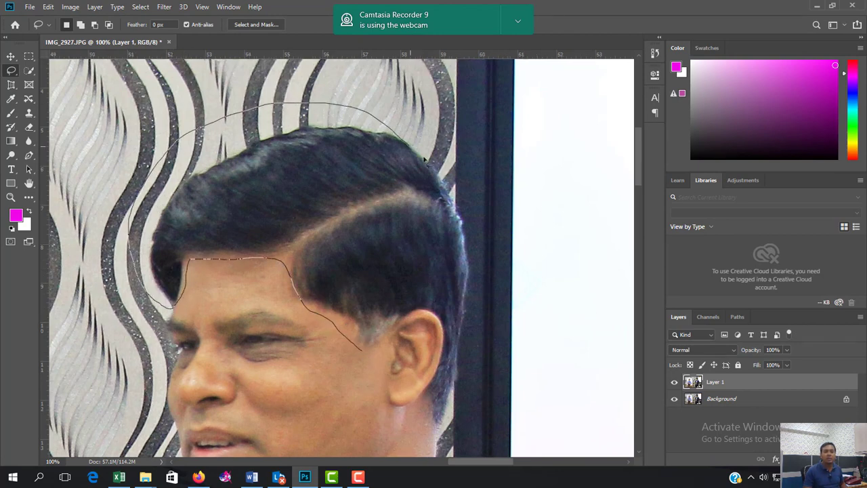
pyautogui.moveTo(466, 226)
pyautogui.mouseDown()
pyautogui.moveTo(478, 284)
pyautogui.moveTo(459, 404)
pyautogui.moveTo(448, 435)
pyautogui.mouseUp()
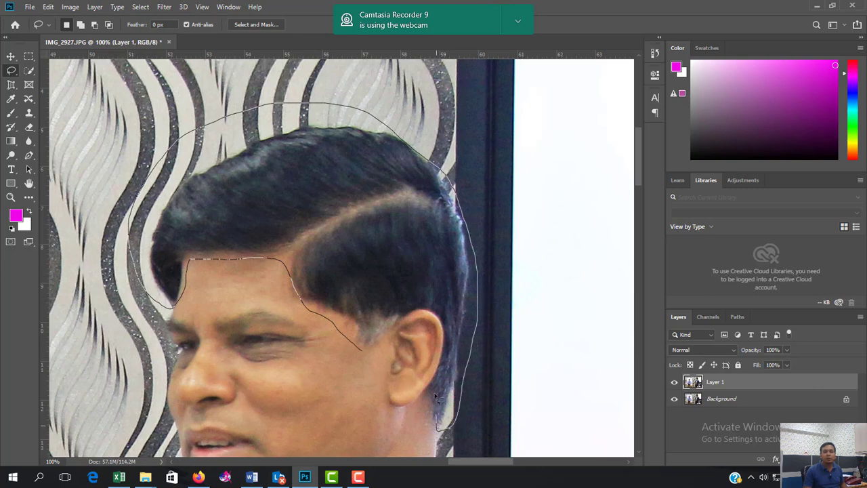
pyautogui.moveTo(436, 397)
pyautogui.mouseDown()
pyautogui.moveTo(443, 350)
pyautogui.moveTo(433, 319)
pyautogui.moveTo(409, 313)
pyautogui.moveTo(359, 344)
pyautogui.mouseUp()
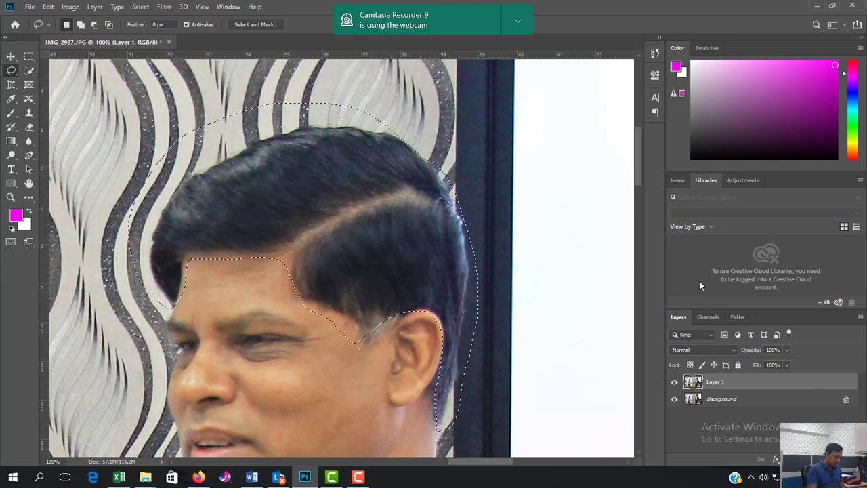
pyautogui.hotkey('shift', 'F6')
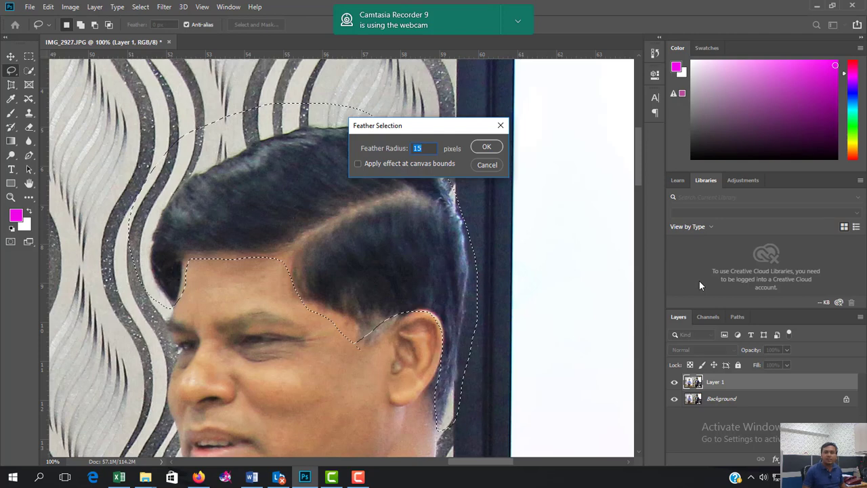
pyautogui.press('Return')
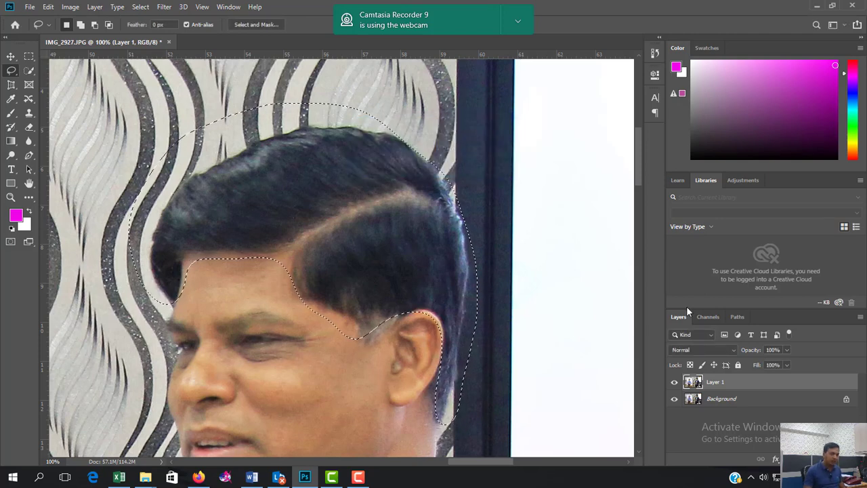
# Step: Apply Selective Color Blacks +14 to the hair, then deselect and fit the photo on screen
pyautogui.click(72, 7)
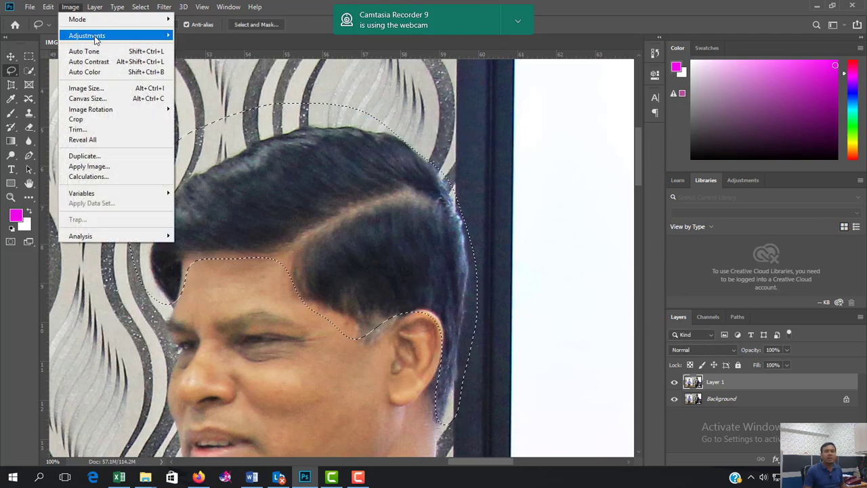
pyautogui.moveTo(96, 39)
pyautogui.click(231, 207)
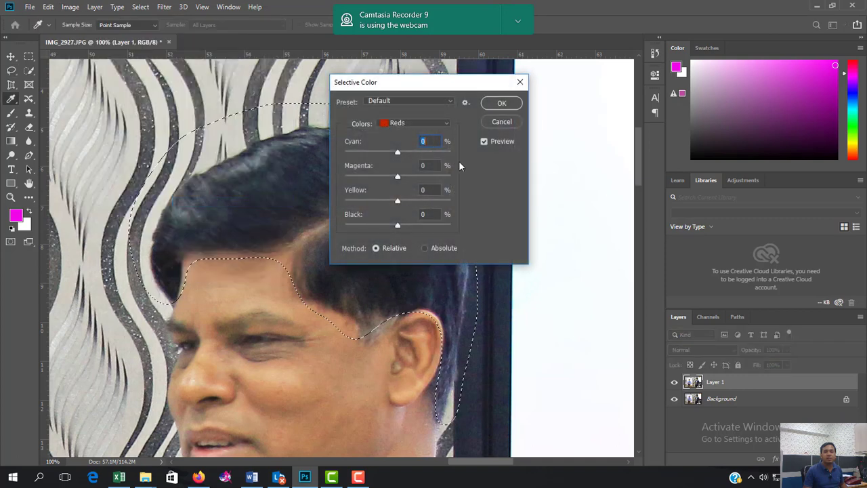
pyautogui.click(412, 124)
pyautogui.click(404, 217)
pyautogui.moveTo(404, 222); pyautogui.dragTo(405, 222)
pyautogui.moveTo(415, 86); pyautogui.dragTo(573, 84)
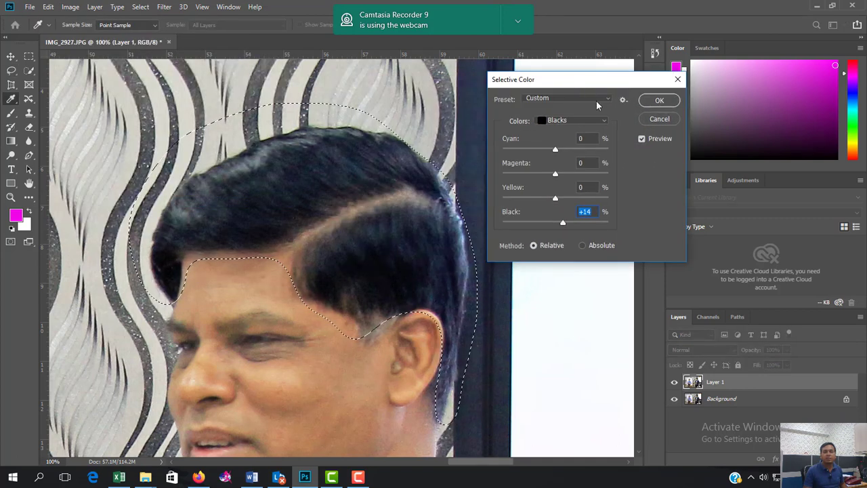
pyautogui.click(642, 139)
pyautogui.click(642, 139)
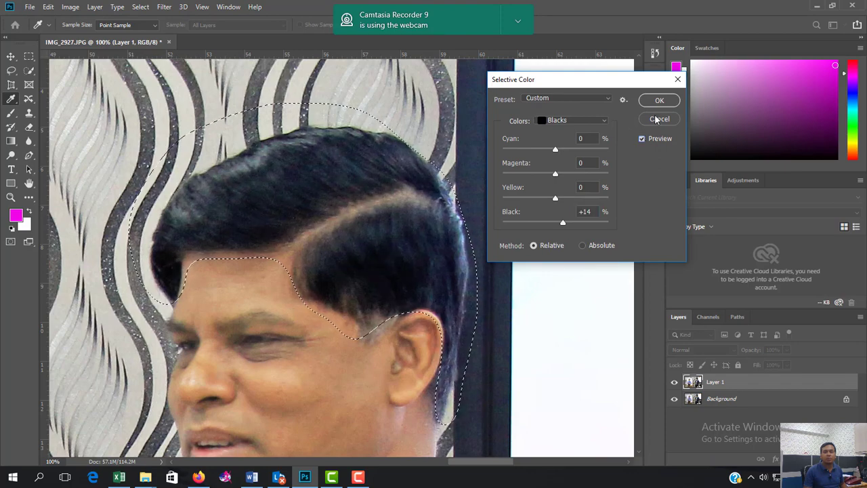
pyautogui.click(660, 101)
pyautogui.hotkey('ctrl', 'd')
pyautogui.hotkey('ctrl', '0')
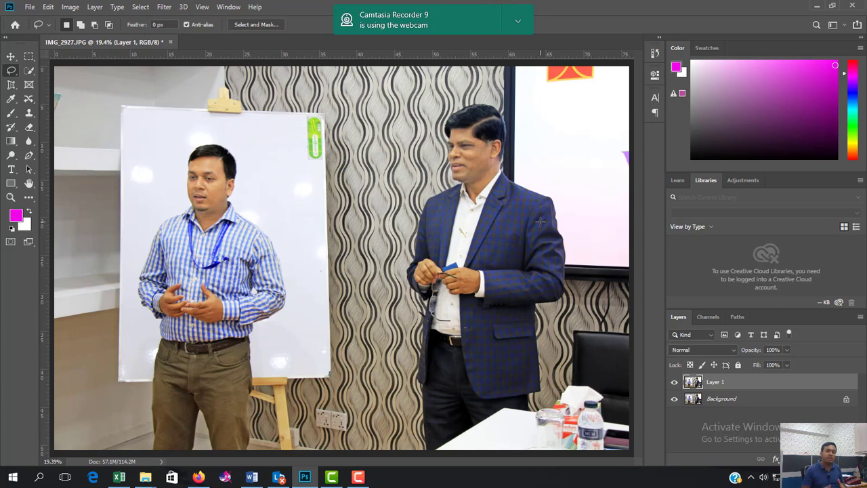
pyautogui.click(674, 383)
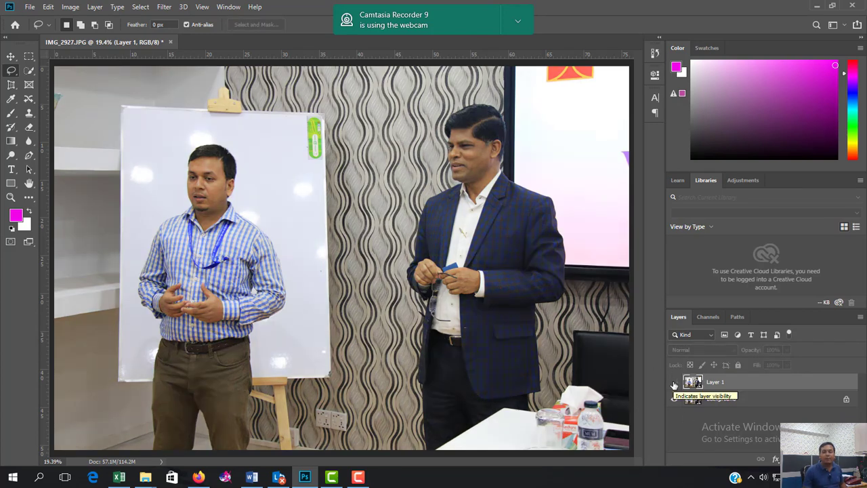
pyautogui.click(675, 383)
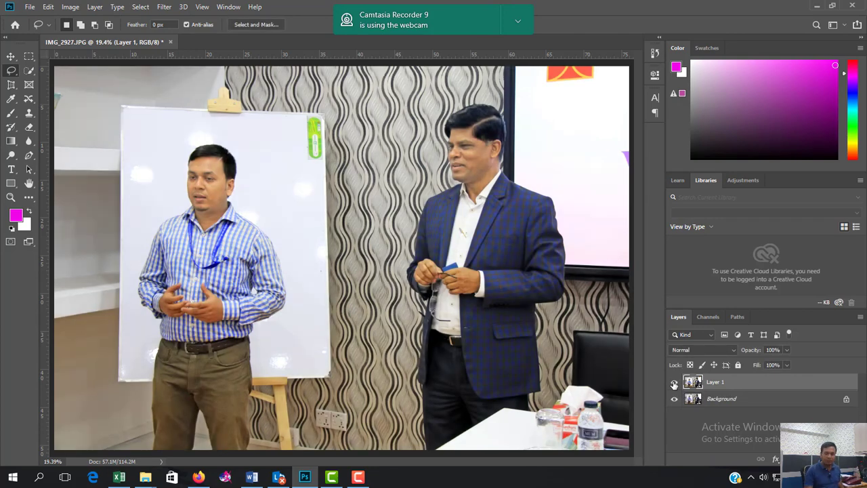
pyautogui.hotkey('ctrl', '-')
pyautogui.click(675, 384)
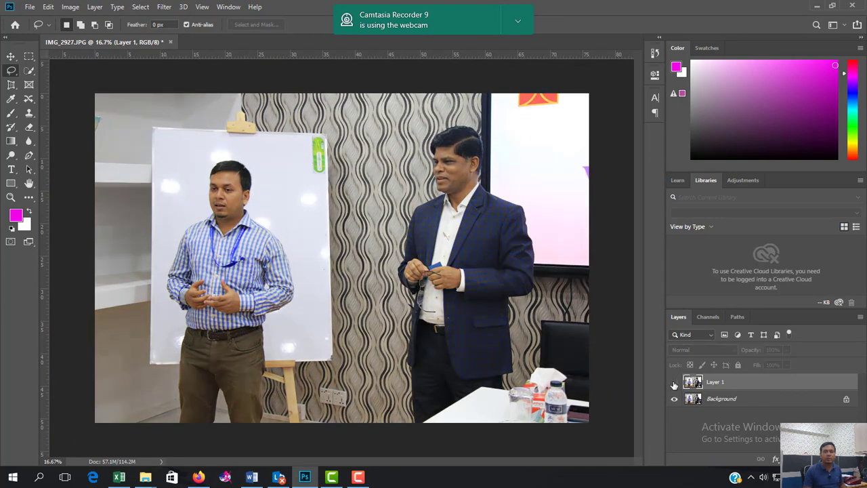
pyautogui.click(675, 383)
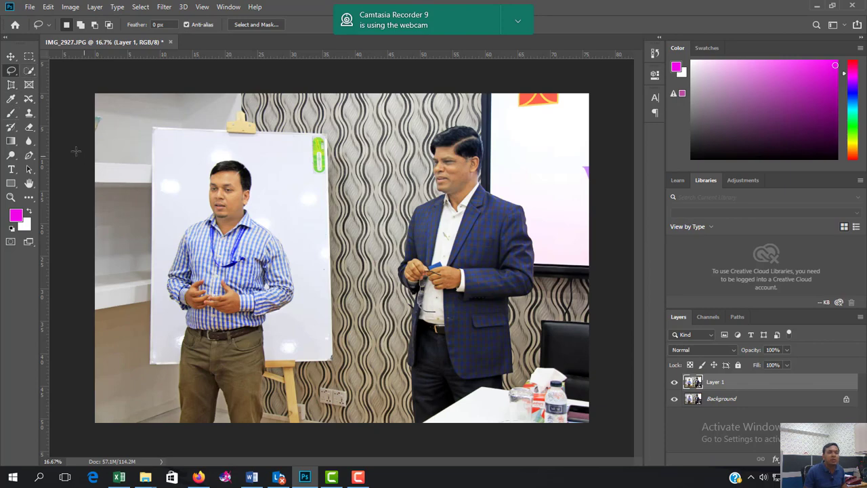
pyautogui.click(29, 99)
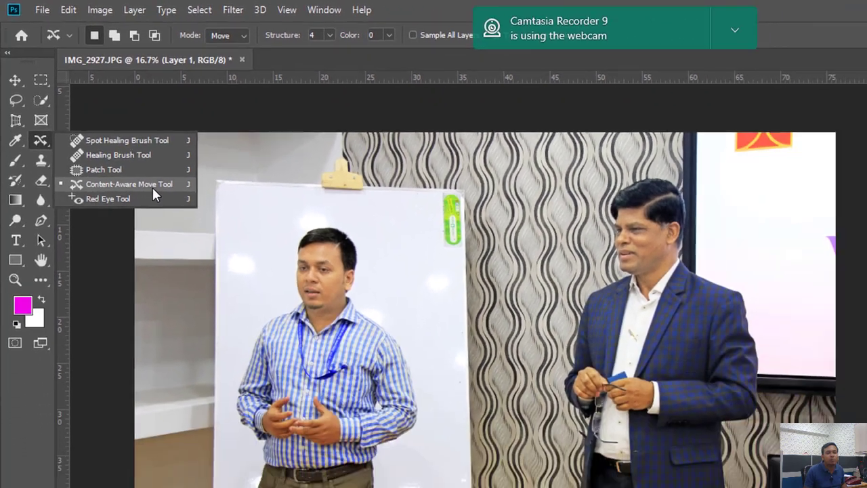
# Step: Content-Aware Move the suited man left toward the other man, then compare with the original
pyautogui.click(160, 239)
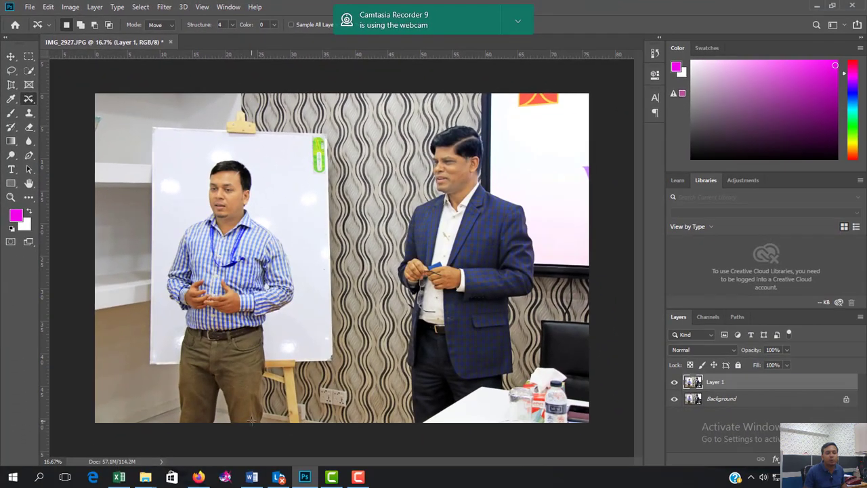
pyautogui.moveTo(418, 433)
pyautogui.mouseDown()
pyautogui.moveTo(398, 254)
pyautogui.moveTo(437, 116)
pyautogui.moveTo(461, 117)
pyautogui.moveTo(488, 69)
pyautogui.moveTo(608, 65)
pyautogui.moveTo(644, 148)
pyautogui.moveTo(664, 330)
pyautogui.moveTo(645, 418)
pyautogui.moveTo(625, 454)
pyautogui.moveTo(424, 450)
pyautogui.mouseUp()
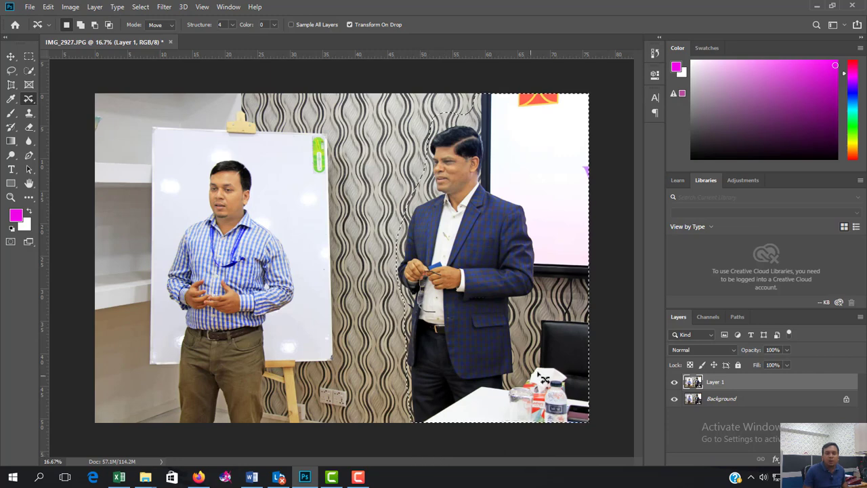
pyautogui.moveTo(496, 296); pyautogui.dragTo(442, 299)
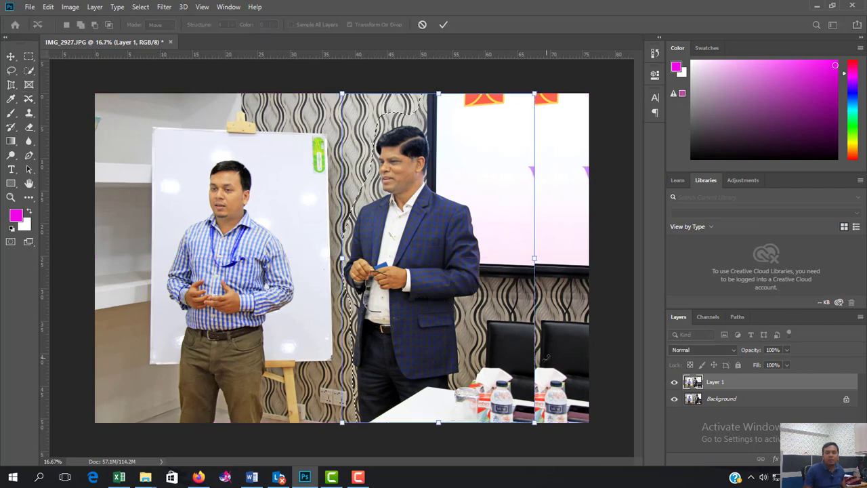
pyautogui.click(442, 25)
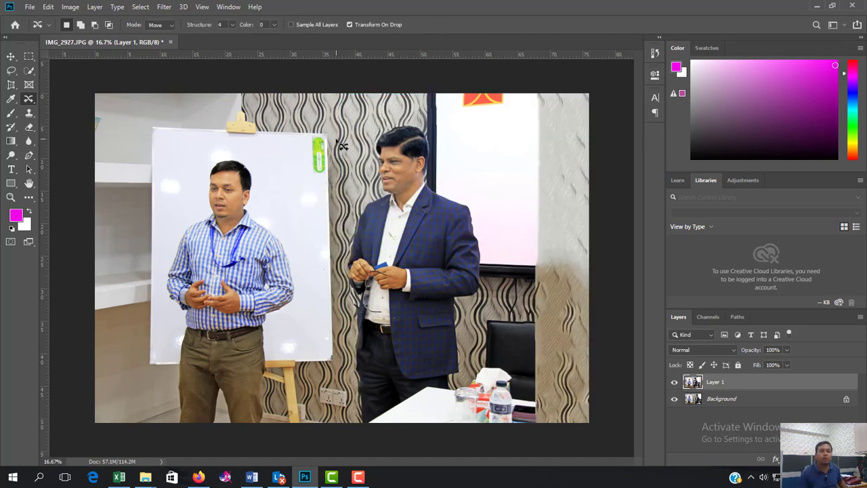
pyautogui.click(675, 382)
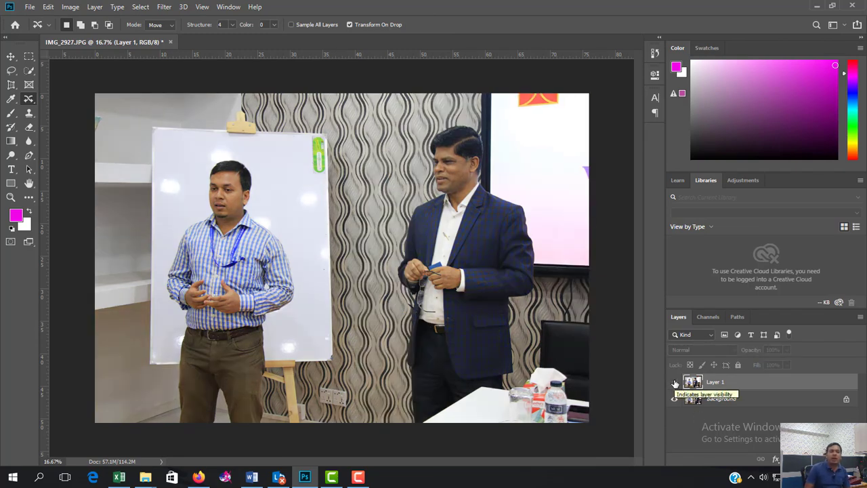
pyautogui.click(675, 383)
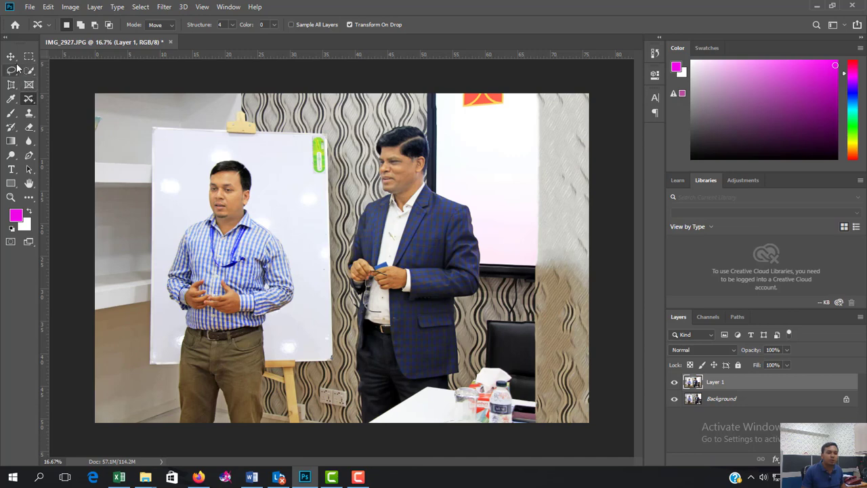
# Step: Crop a narrow strip off the photo's right edge, then toggle the layer to compare
pyautogui.click(11, 85)
pyautogui.rightClick(11, 86)
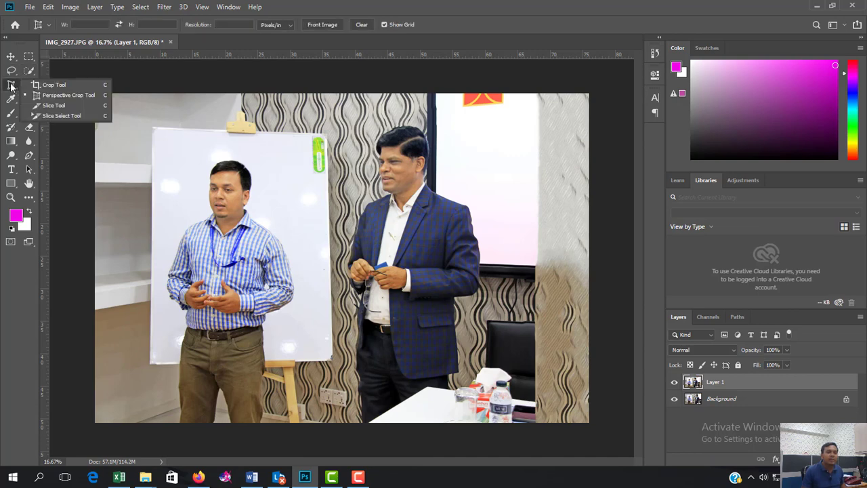
pyautogui.click(51, 84)
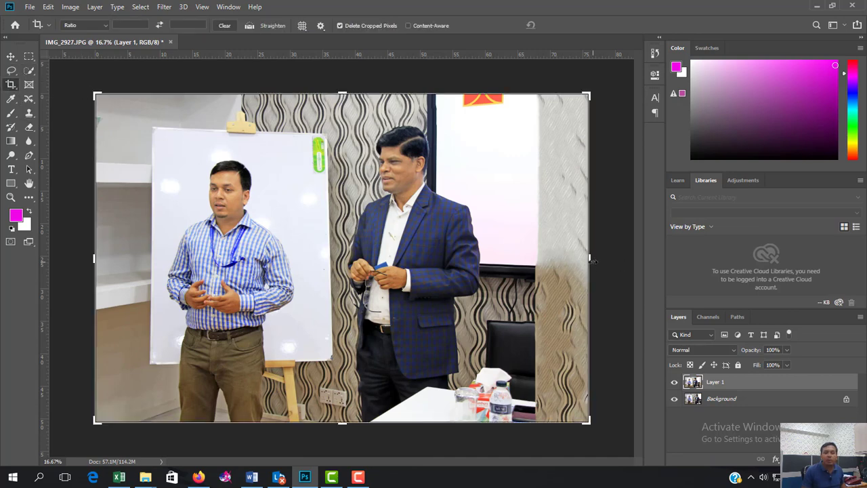
pyautogui.moveTo(591, 260); pyautogui.dragTo(566, 260)
pyautogui.hotkey('ctrl', 'r')
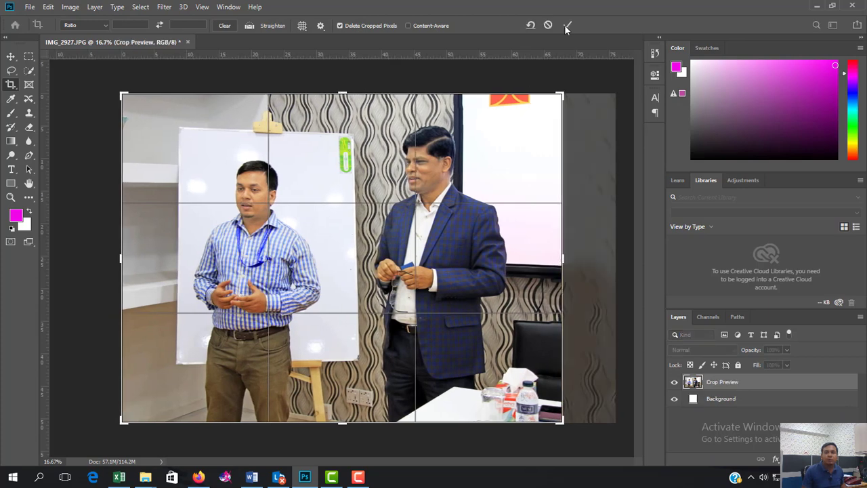
pyautogui.click(567, 25)
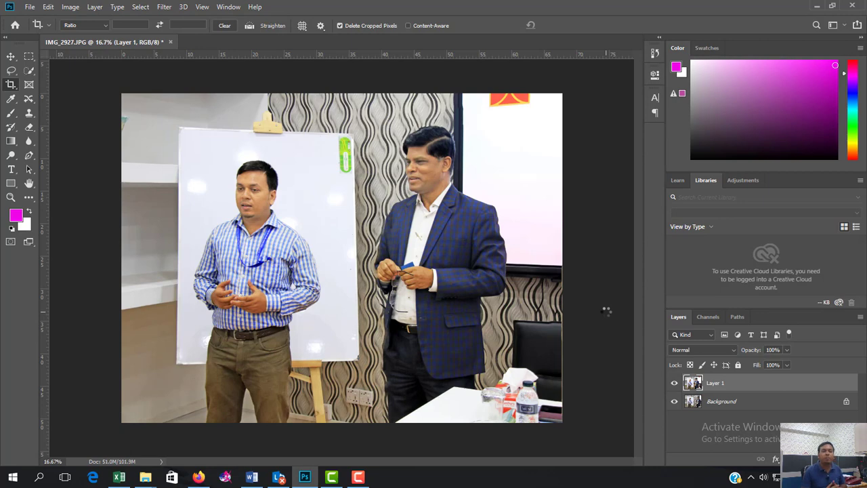
pyautogui.click(675, 383)
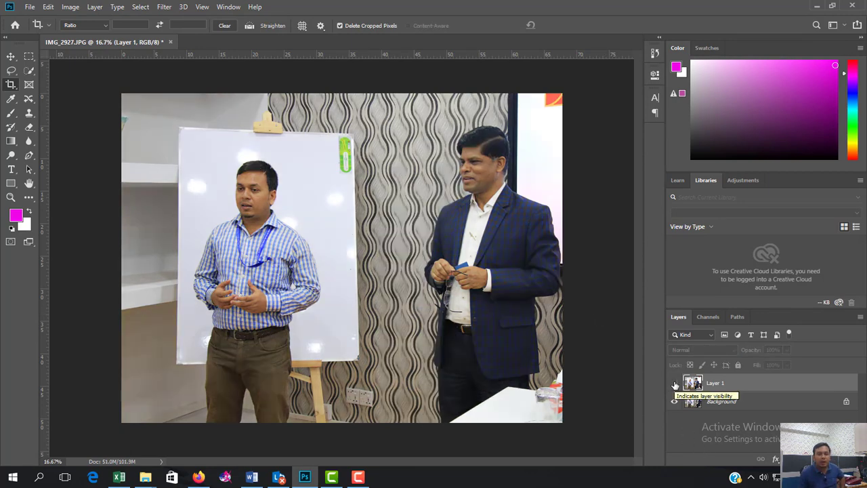
pyautogui.click(675, 384)
pyautogui.click(675, 383)
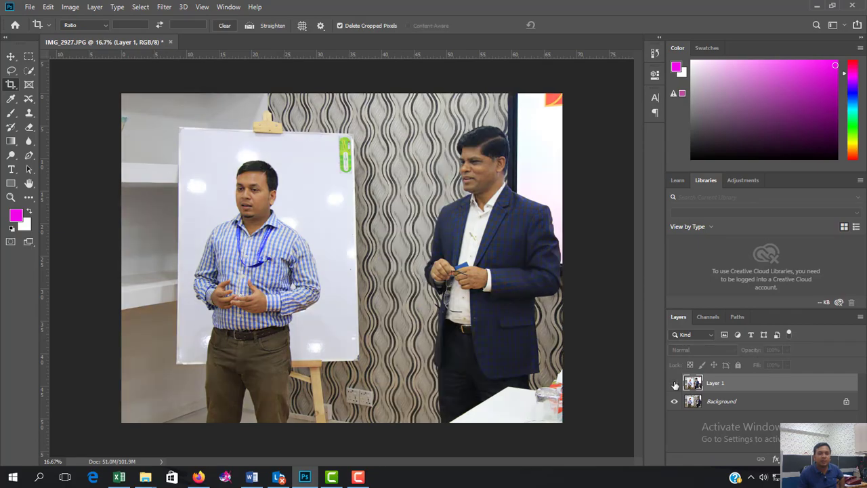
pyautogui.click(675, 383)
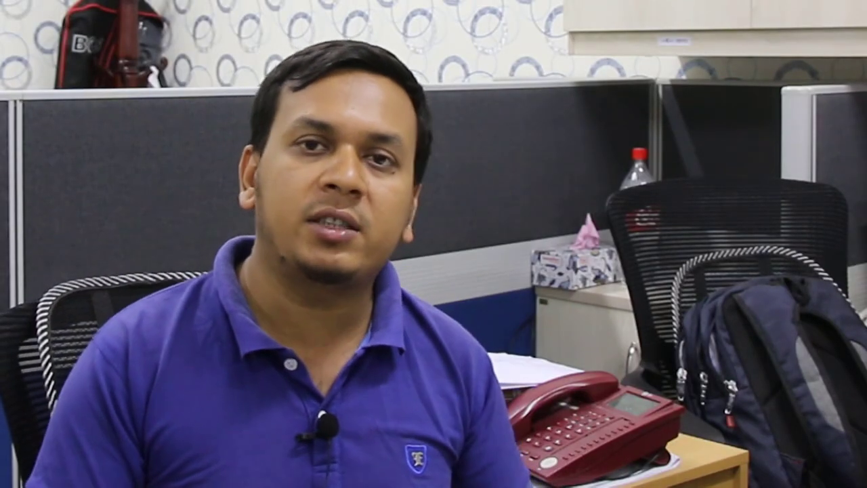